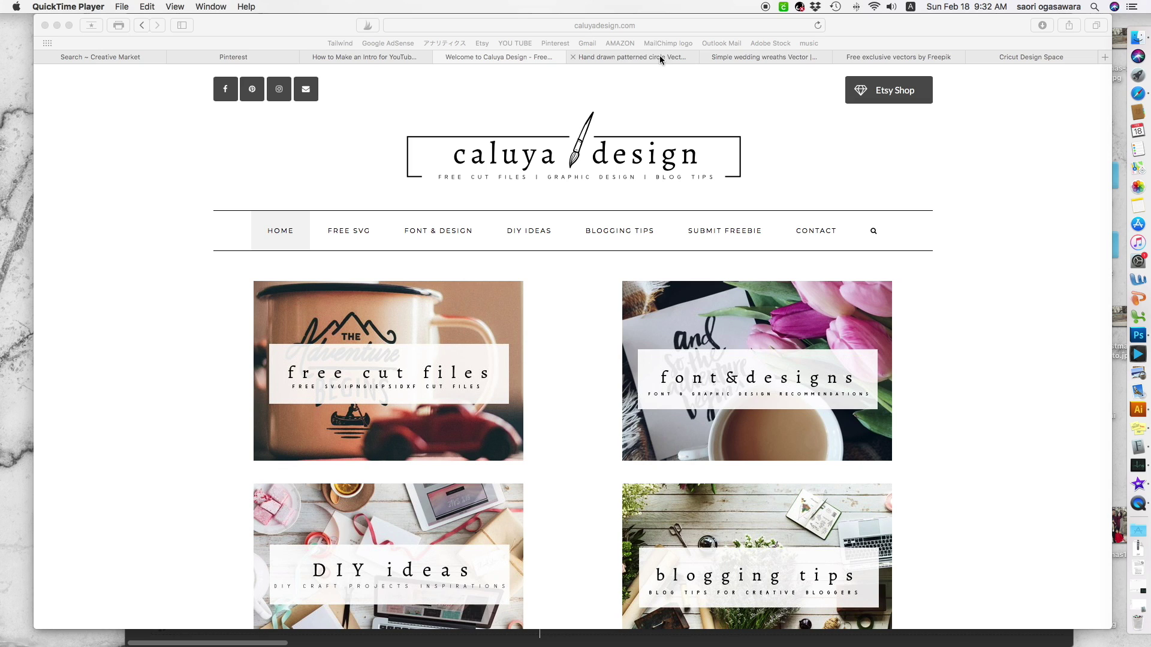
# Review the Freepik pages for the Hand drawn patterned circle and Simple wedding wreaths vectors.
pyautogui.click(659, 57)
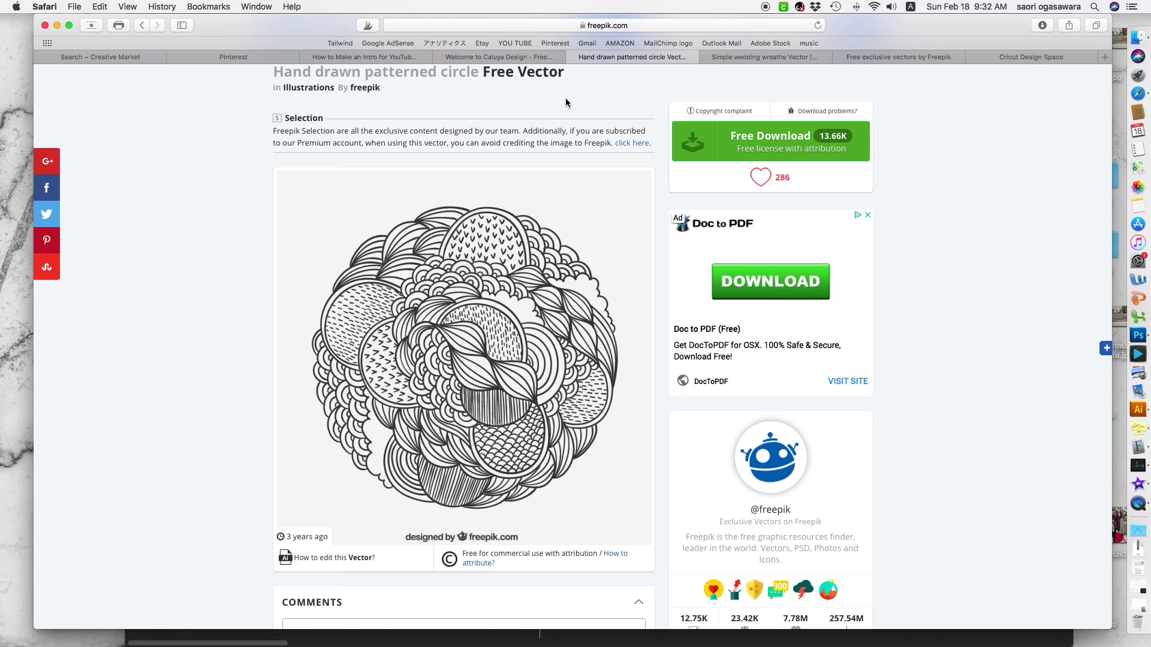
pyautogui.scroll(2, 565, 102)
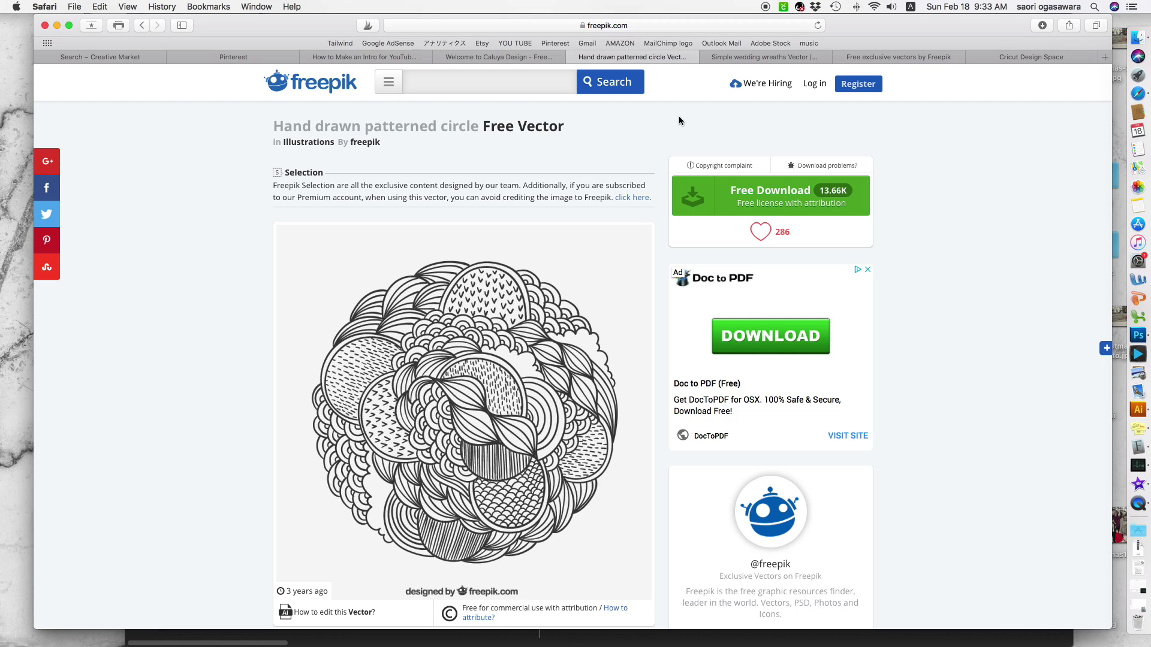
pyautogui.click(796, 56)
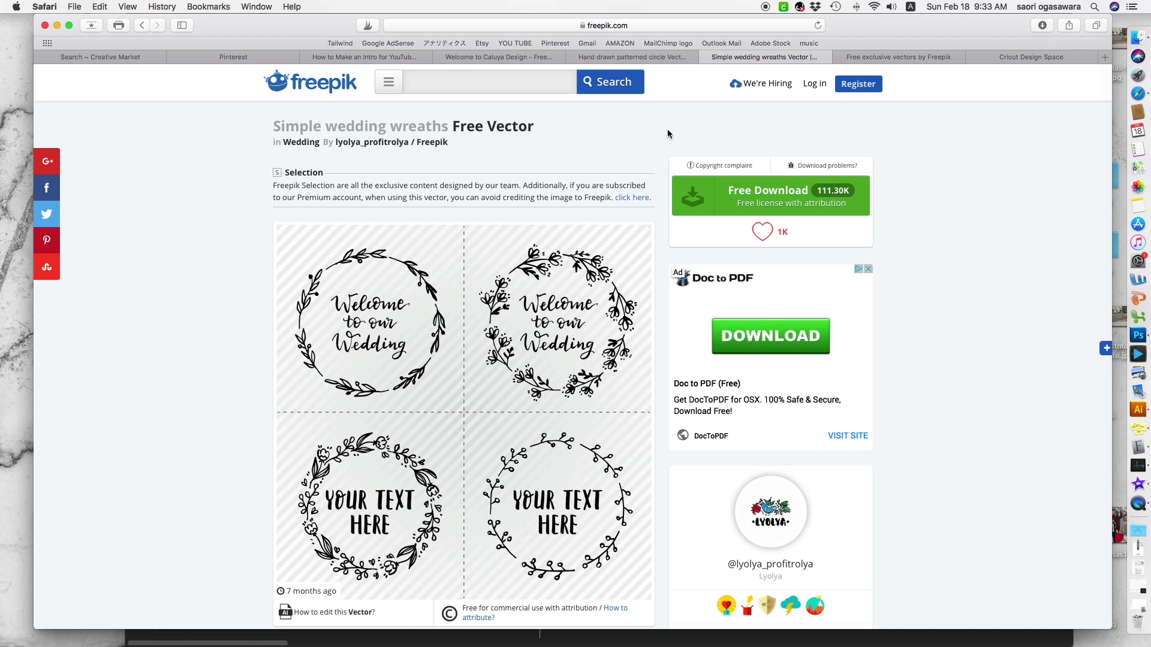
pyautogui.click(657, 57)
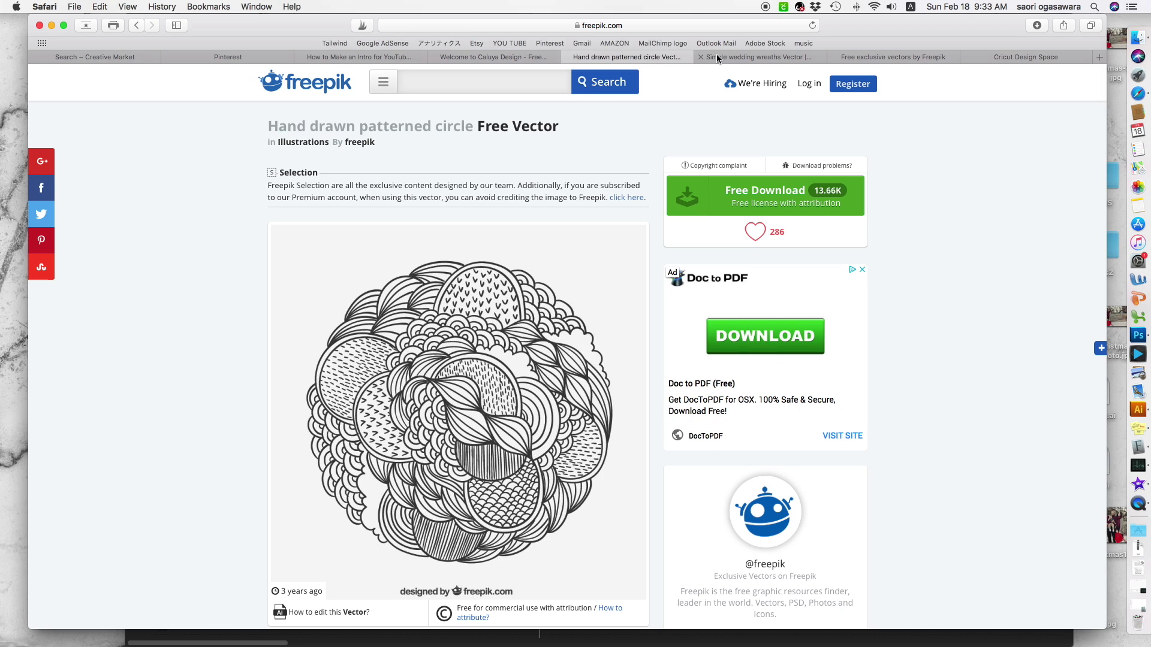
pyautogui.scroll(-2, 912, 199)
pyautogui.scroll(2, 912, 199)
pyautogui.scroll(-2, 974, 187)
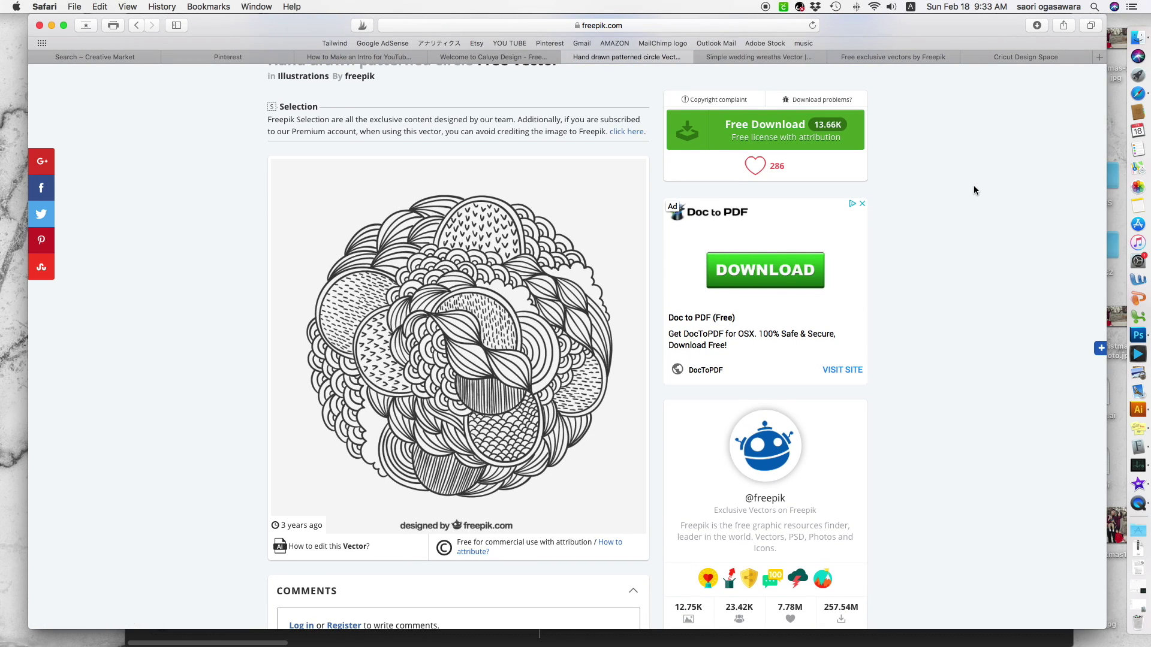
pyautogui.scroll(2, 973, 187)
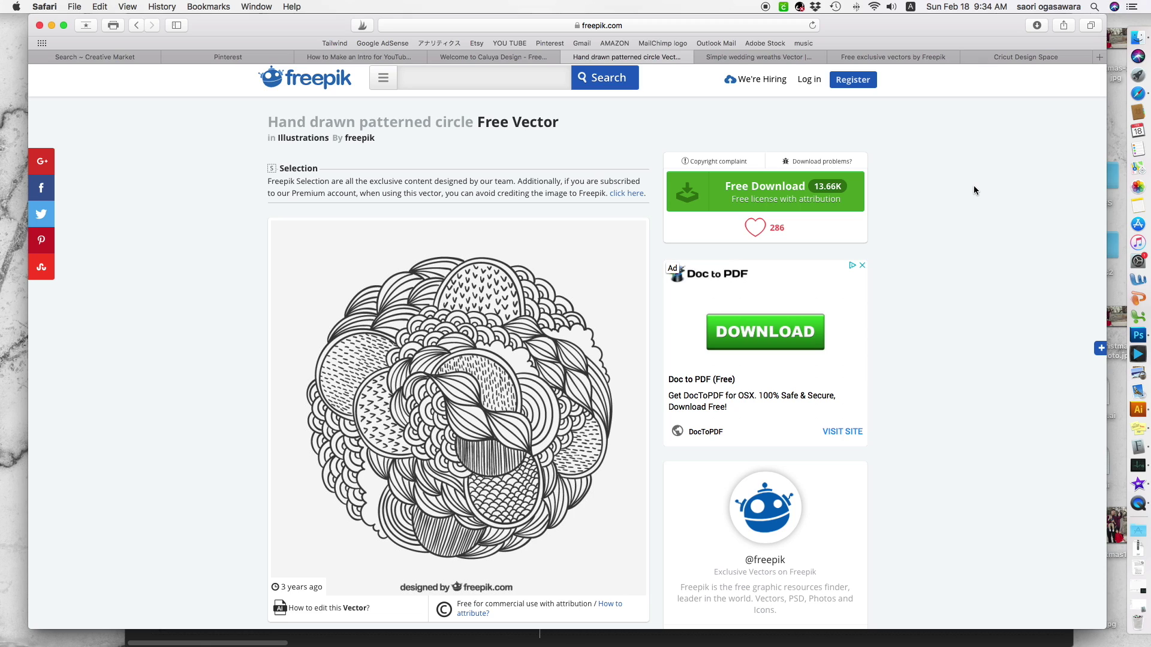
# Download the Hand drawn patterned circle vector under the free license with attribution.
pyautogui.scroll(-1, 975, 190)
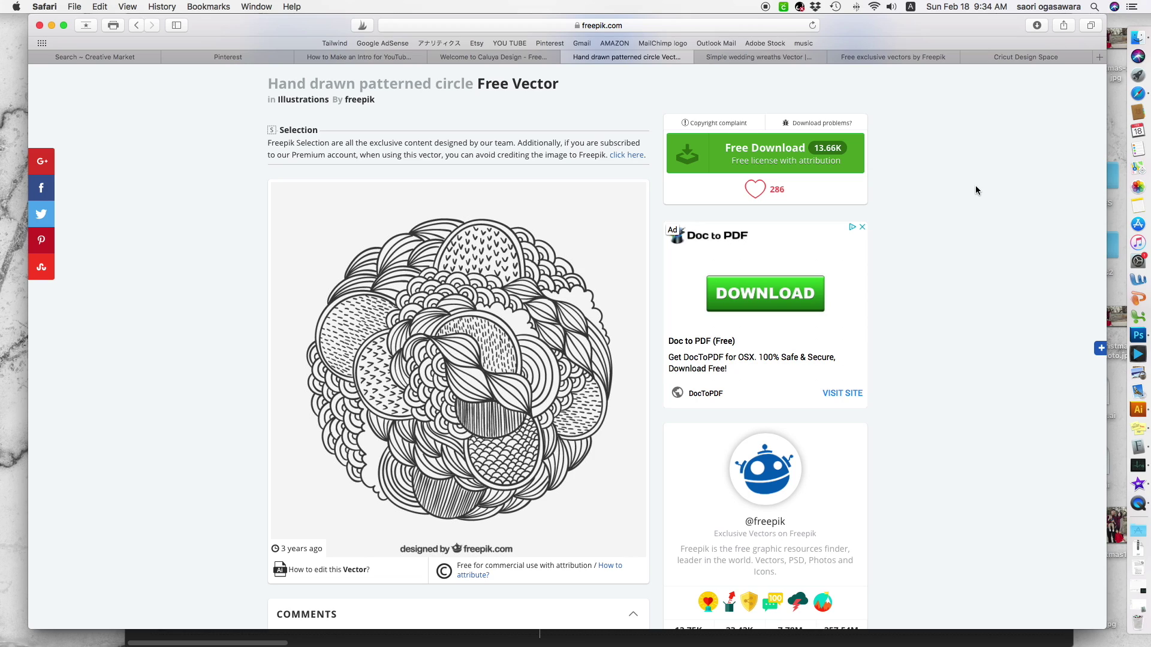
pyautogui.click(691, 159)
pyautogui.click(501, 195)
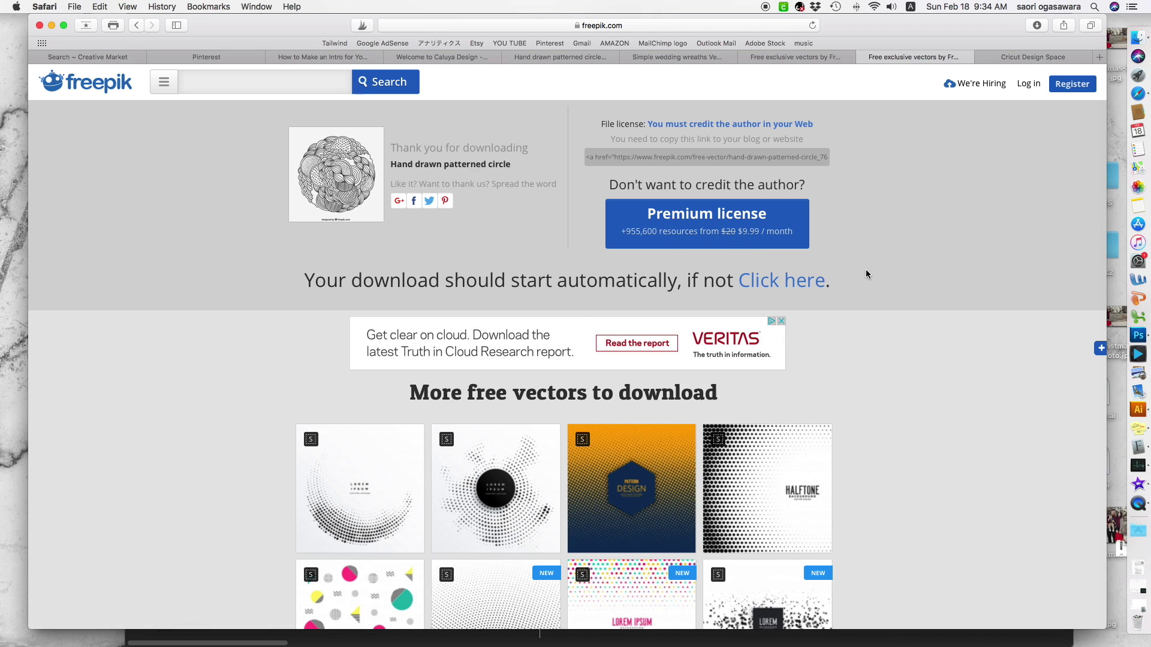
# Switch to Finder and extract Hand-drawn-patterned-circle.zip in the Downloads folder.
pyautogui.press('F11')
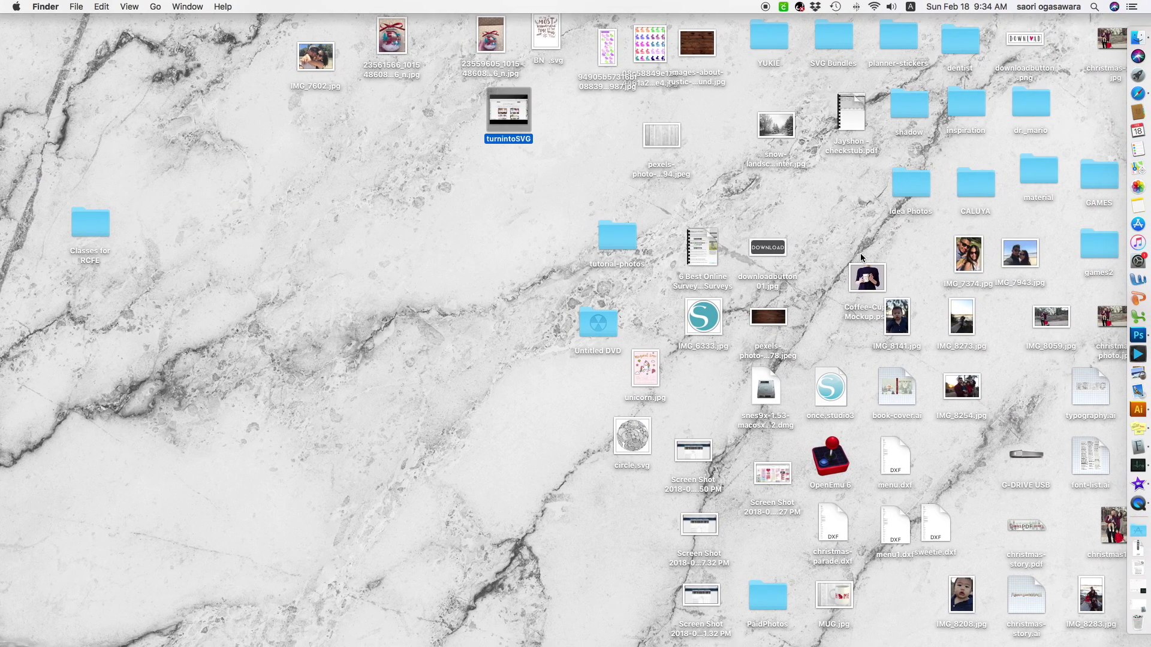
pyautogui.press('F11')
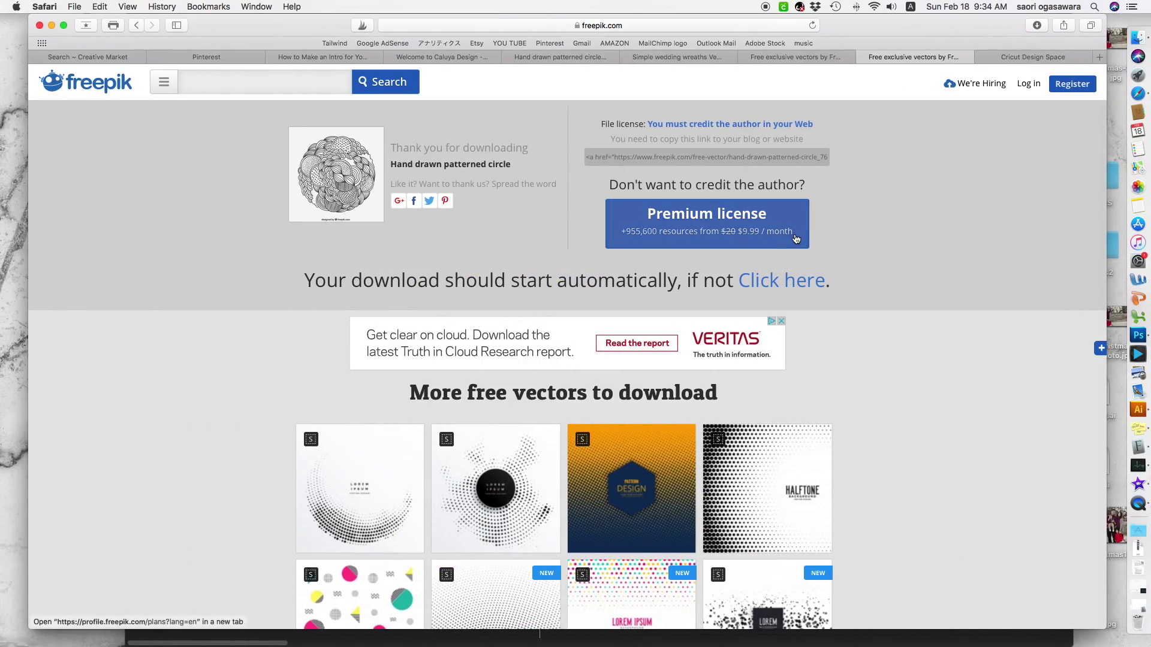
pyautogui.click(1138, 38)
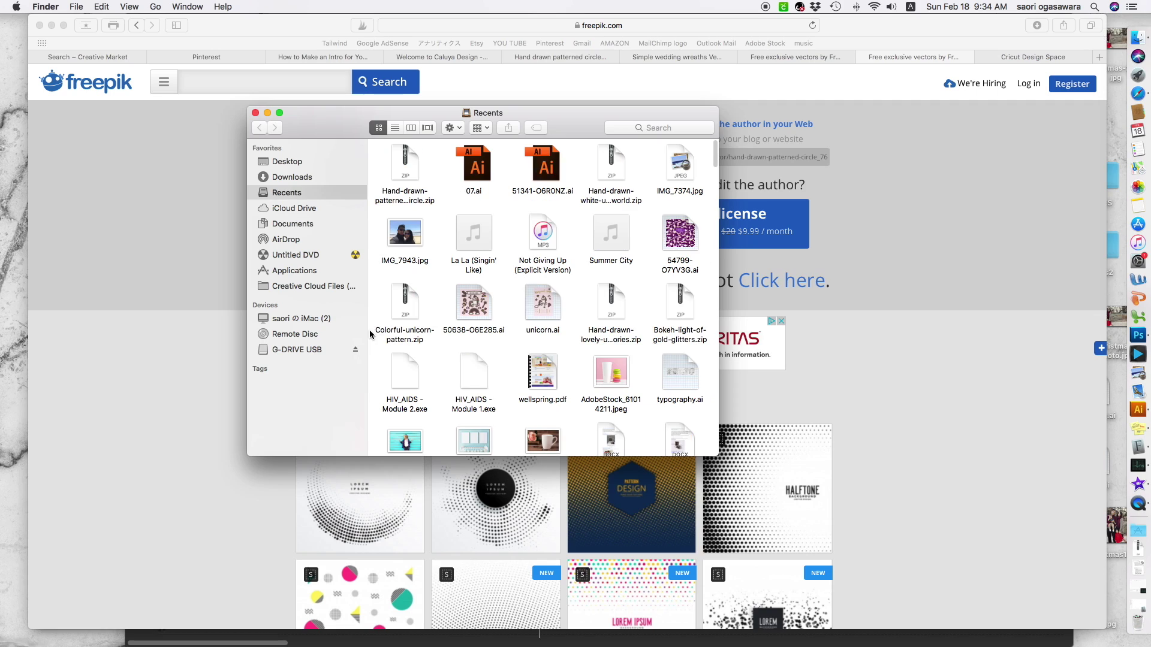
pyautogui.click(292, 225)
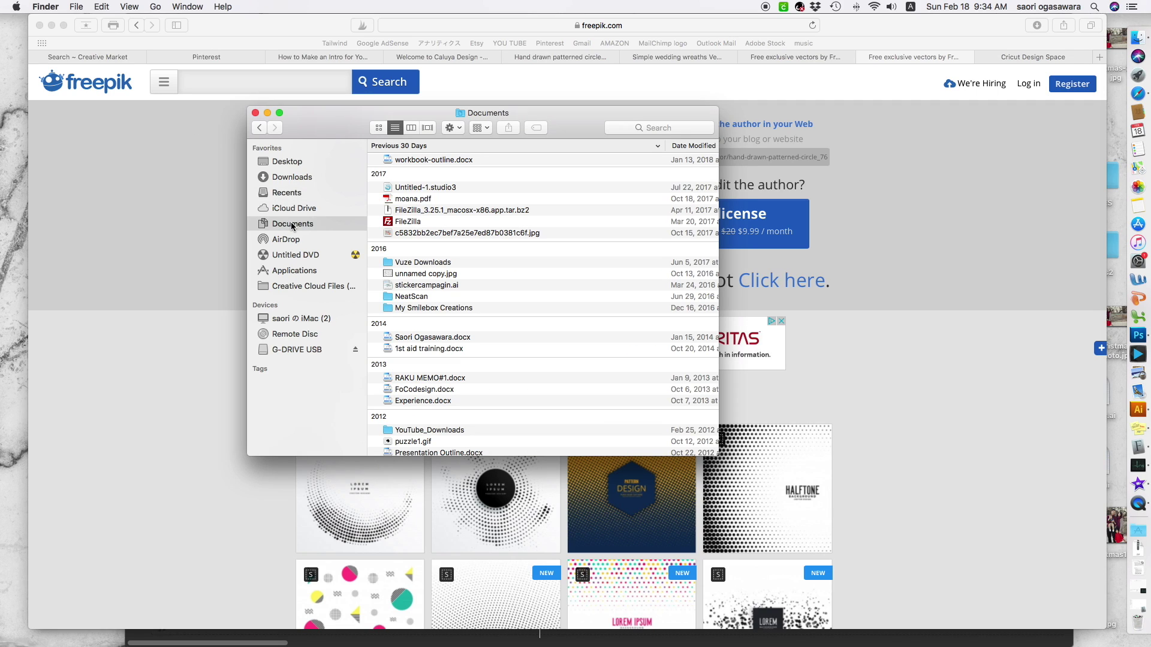
pyautogui.click(308, 178)
pyautogui.click(429, 171)
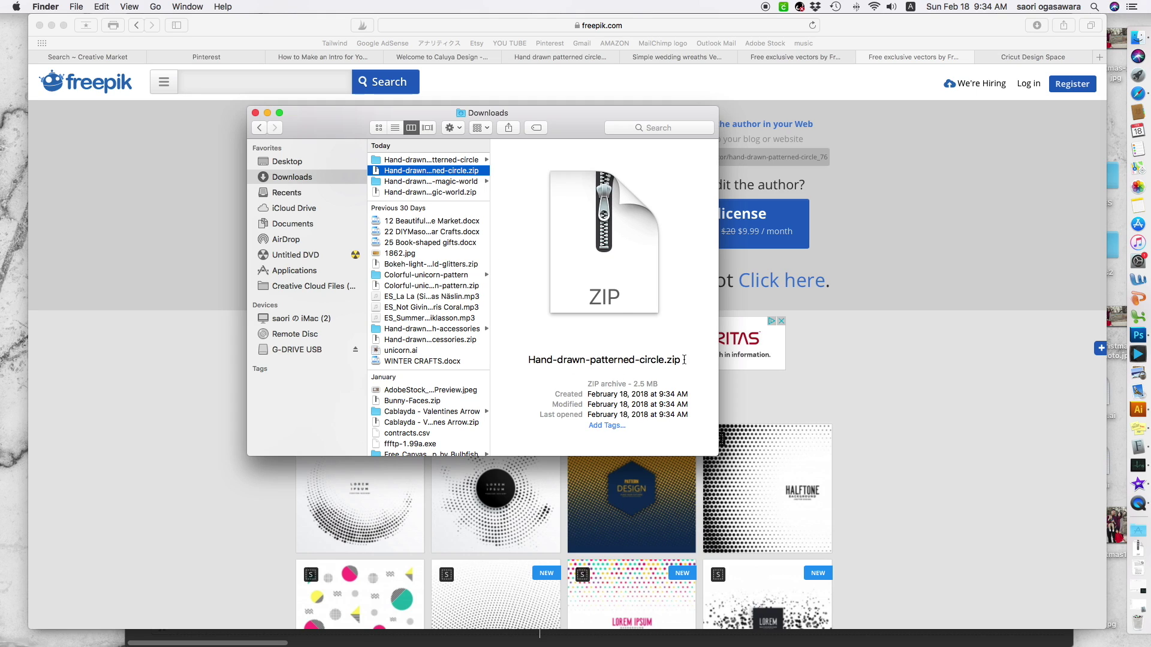
pyautogui.doubleClick(405, 178)
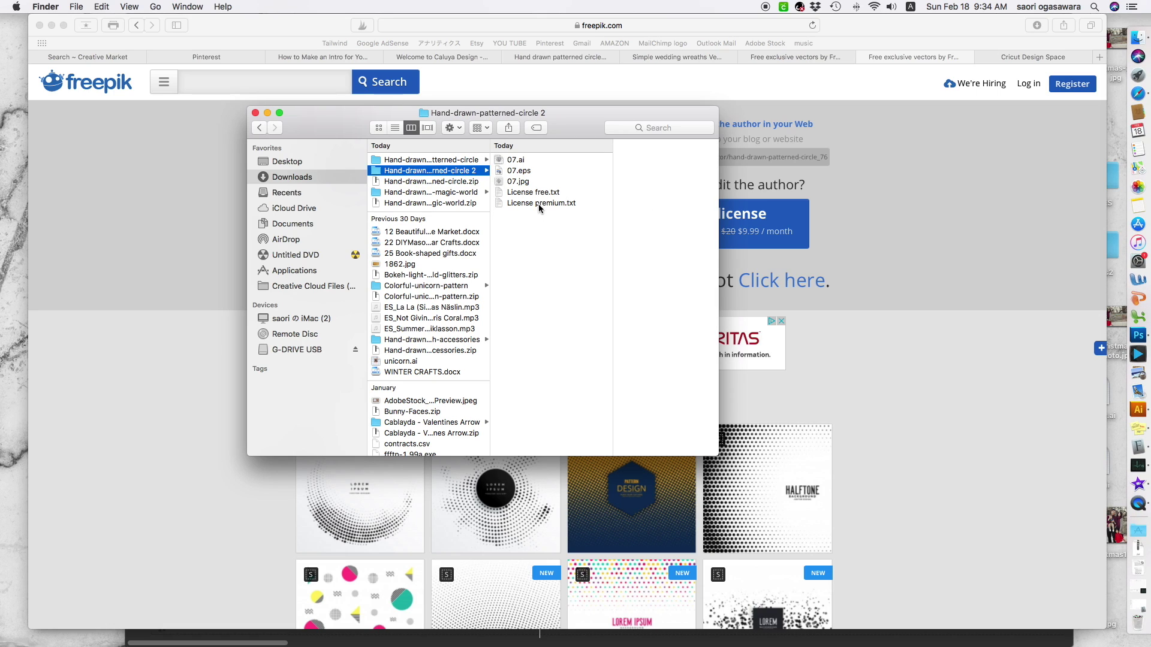
# Preview the extracted artwork and license files in the Hand-drawn-patterned-circle 2 folder.
pyautogui.click(552, 160)
pyautogui.moveTo(577, 124); pyautogui.dragTo(575, 124)
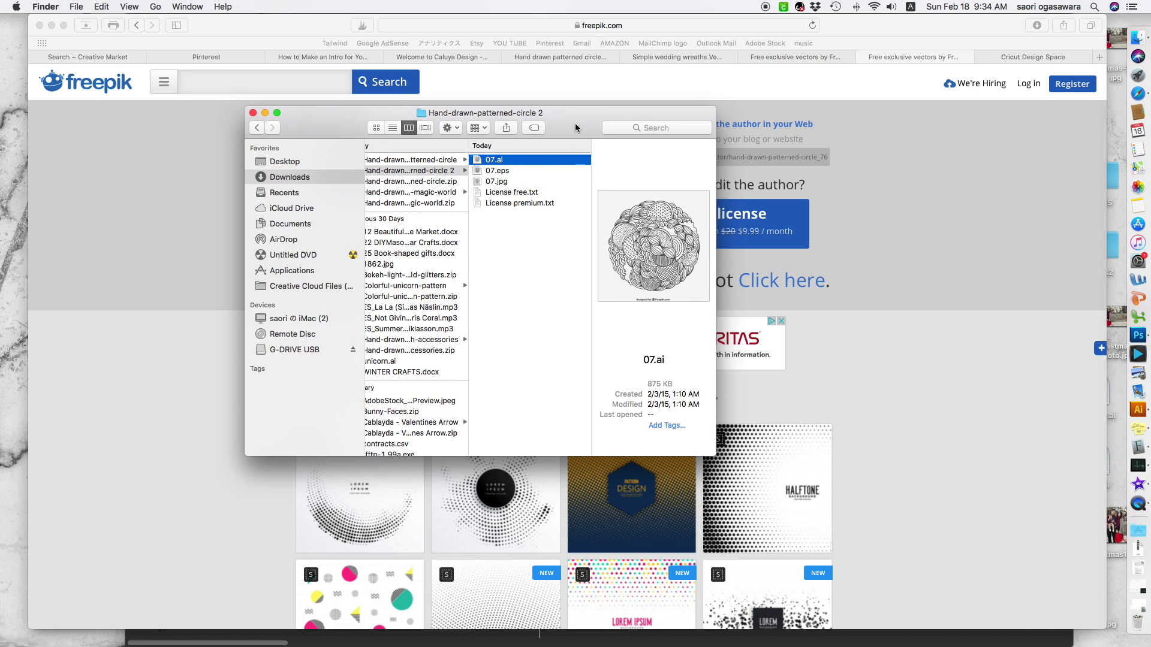
pyautogui.click(535, 172)
pyautogui.click(531, 192)
pyautogui.click(518, 162)
pyautogui.click(519, 202)
pyautogui.click(513, 192)
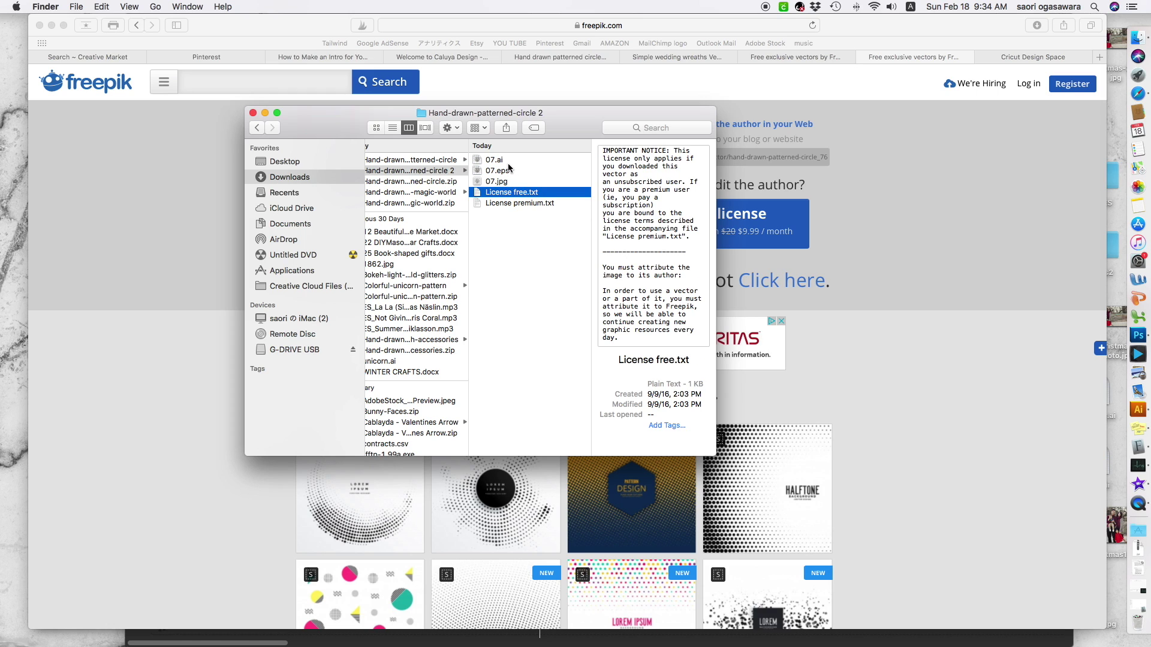
# Open 07.ai from the extracted folder in Illustrator.
pyautogui.click(498, 160)
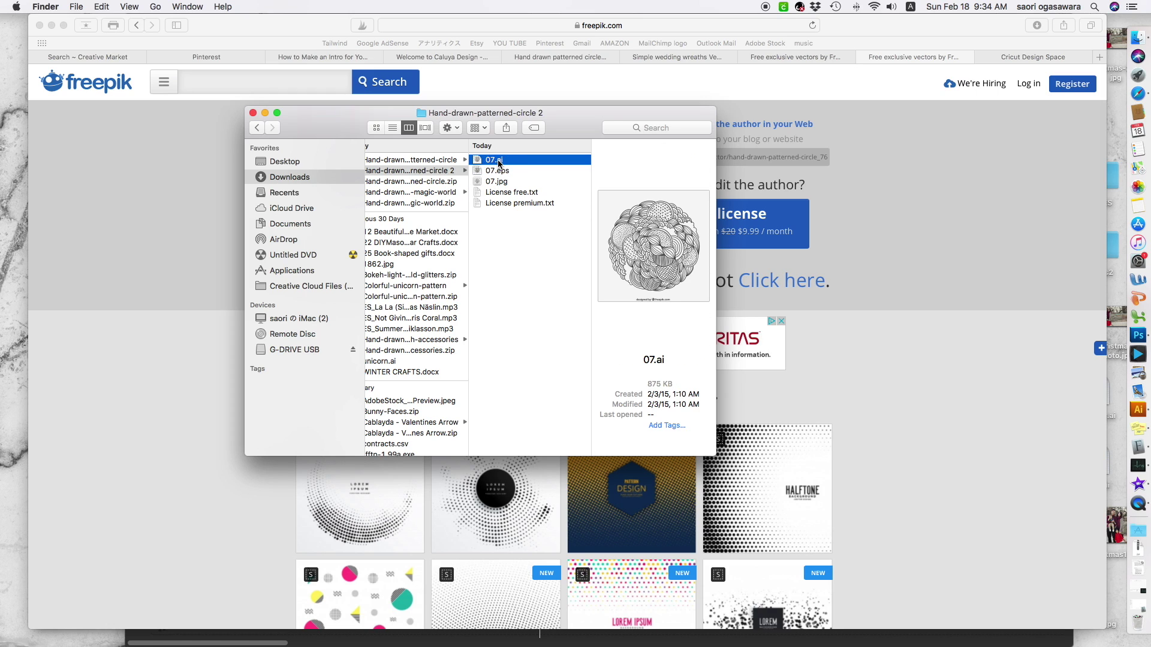
pyautogui.doubleClick(498, 160)
pyautogui.click(668, 198)
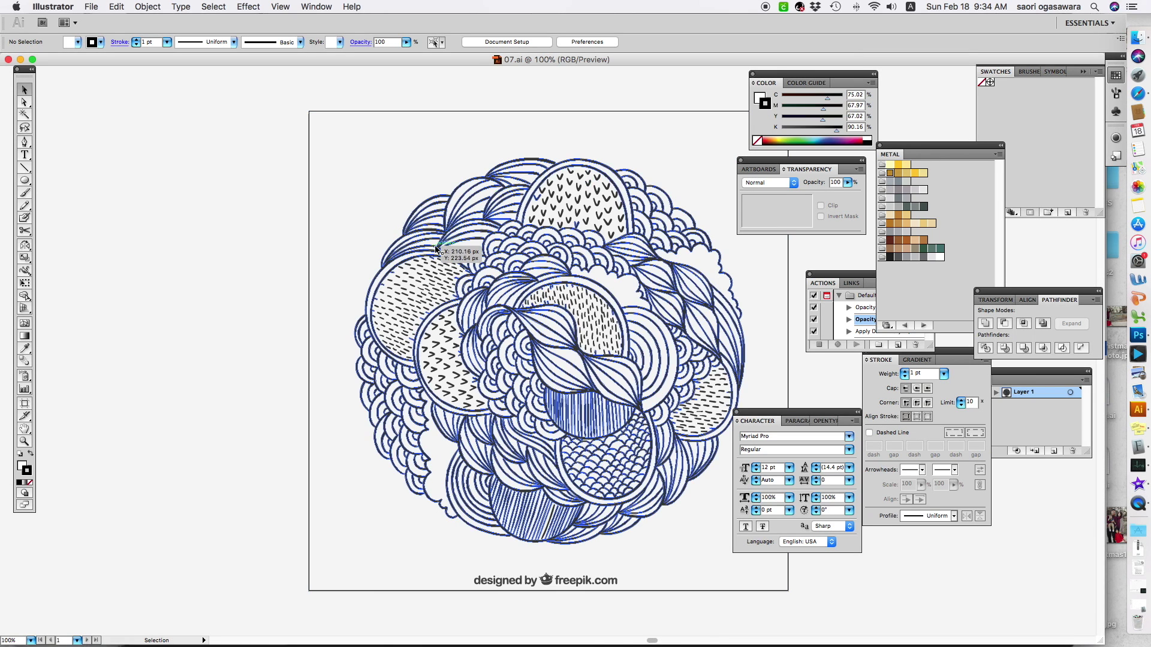
# Release the clipping mask on the patterned circle group and deselect the artwork.
pyautogui.hscroll(5, 435, 248)
pyautogui.click(552, 330)
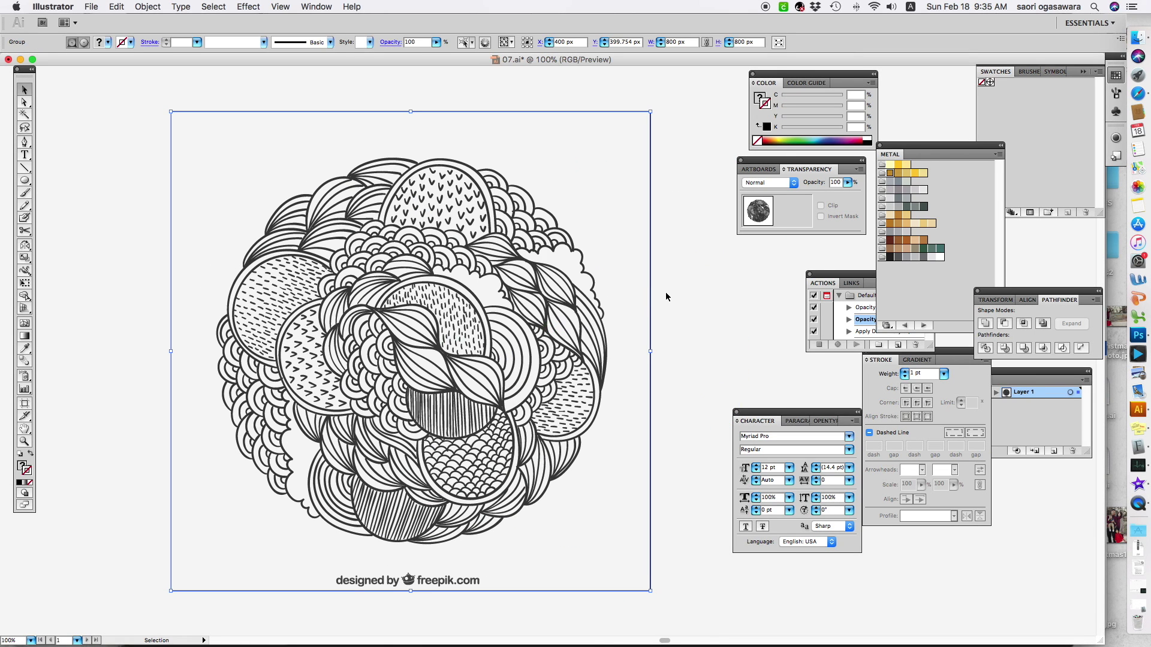
pyautogui.click(671, 294)
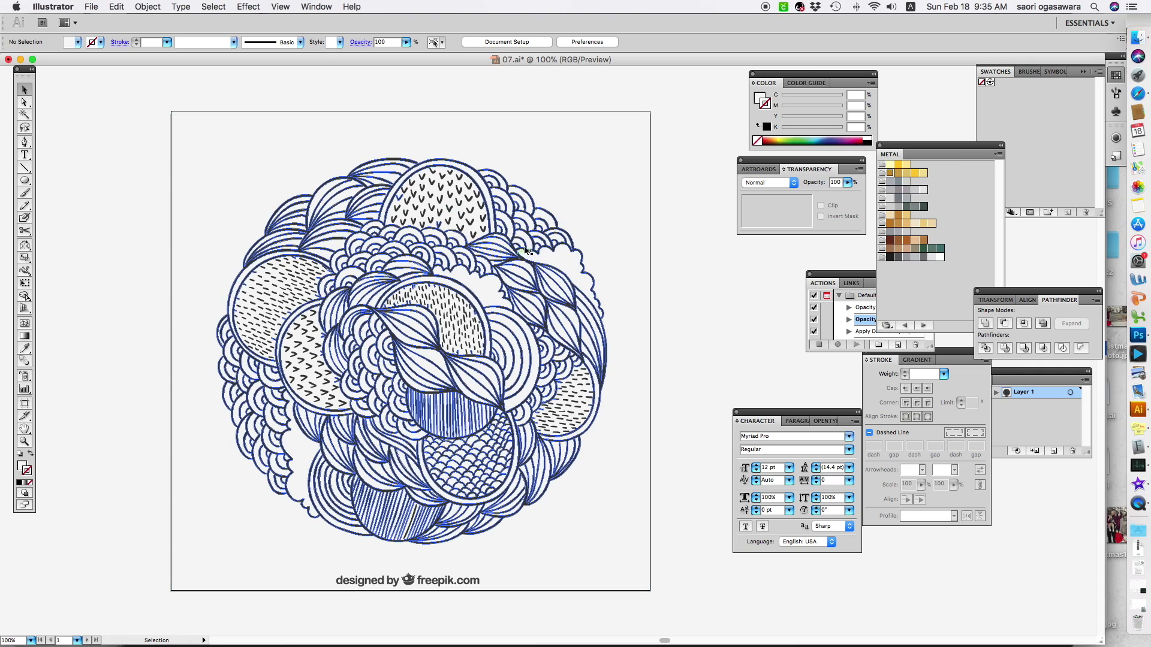
pyautogui.click(521, 302)
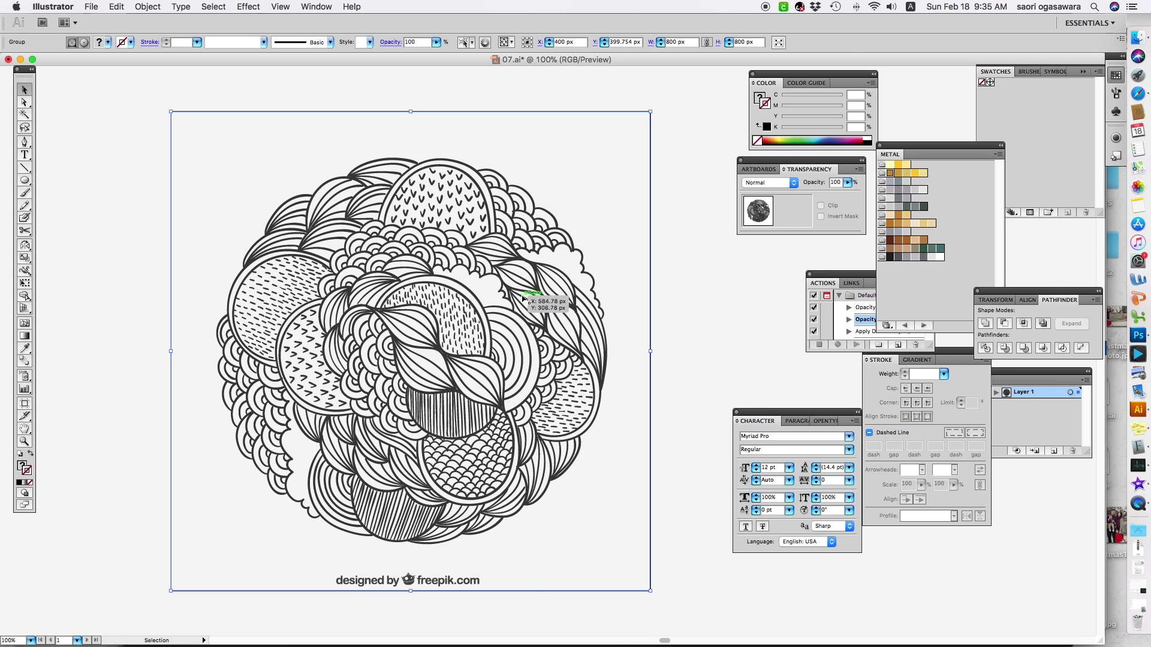
pyautogui.rightClick(522, 298)
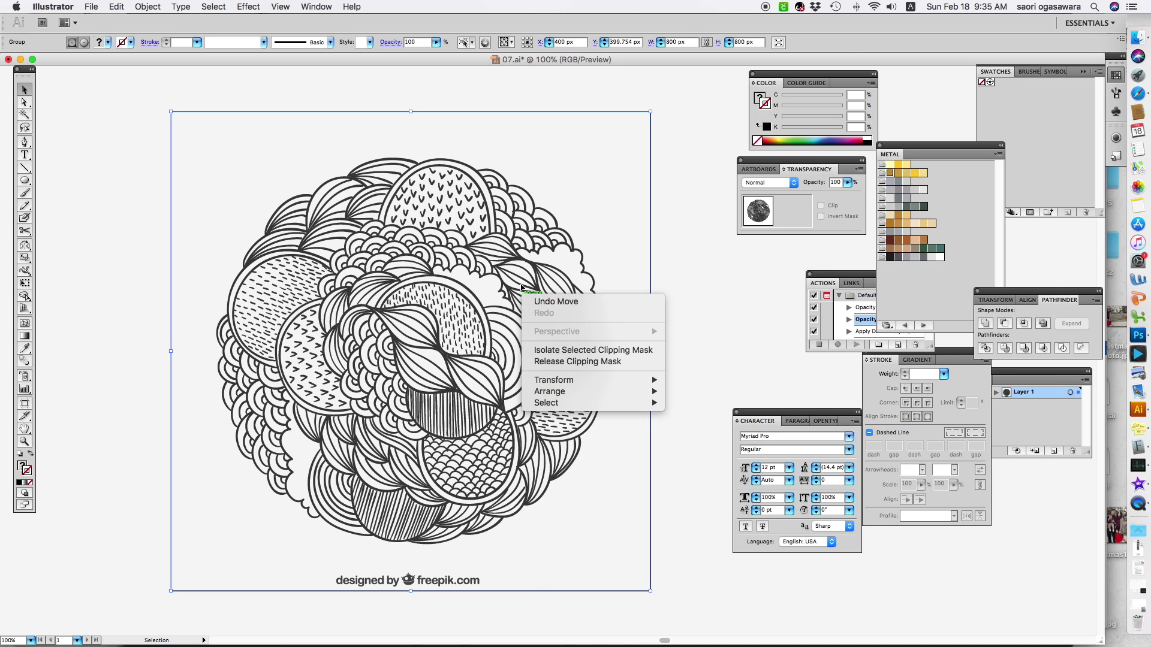
pyautogui.click(613, 362)
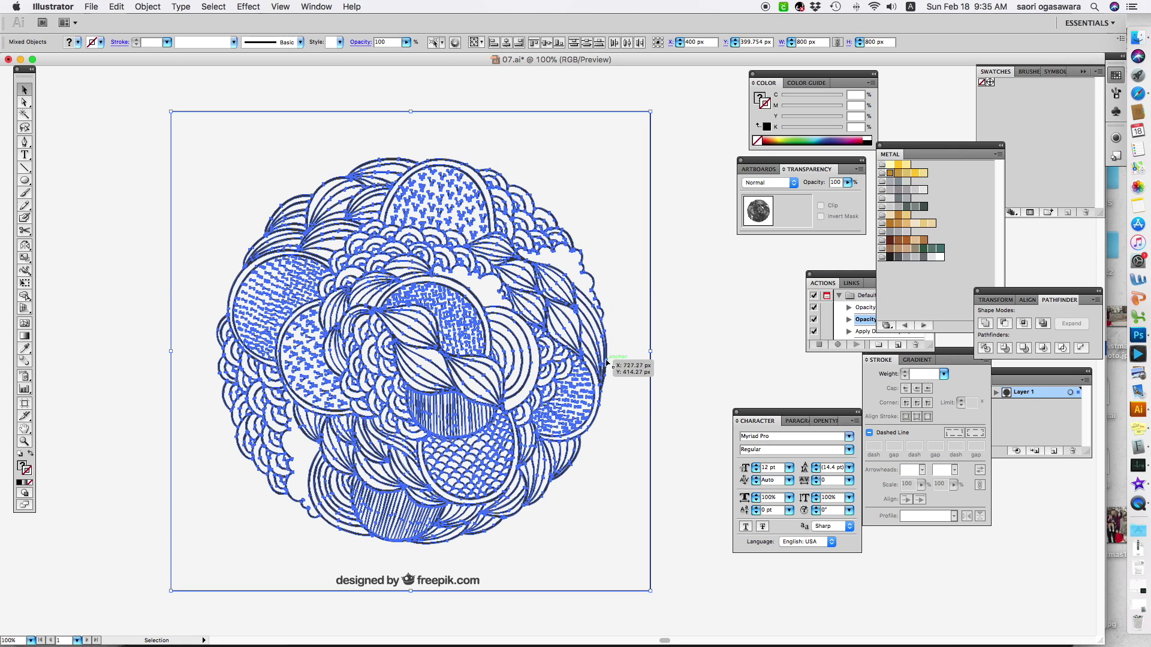
pyautogui.click(684, 267)
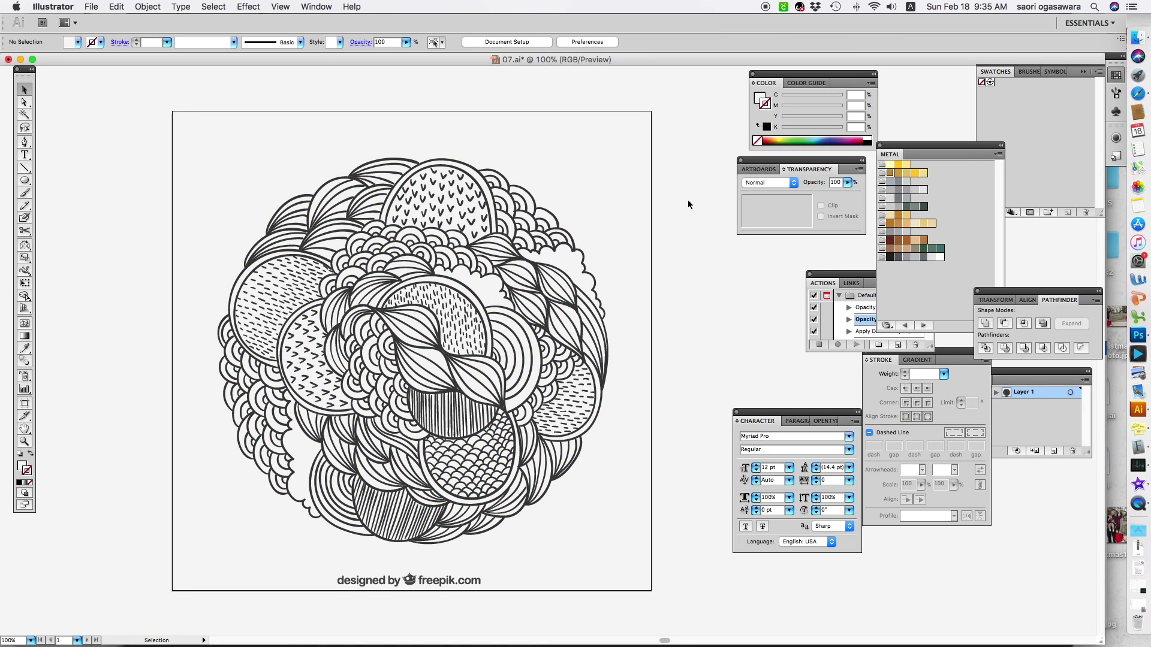
# Select and remove the grey background square and the "designed by freepik.com" credit.
pyautogui.hscroll(-3, 689, 150)
pyautogui.hscroll(5, 697, 108)
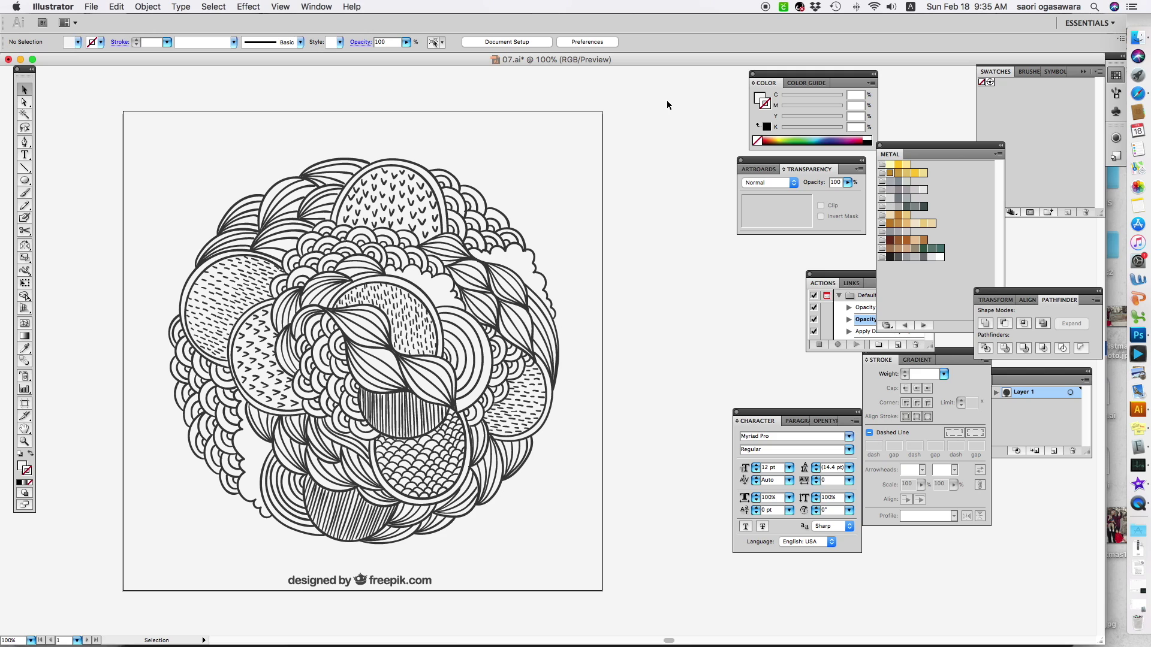
pyautogui.press('super+a')
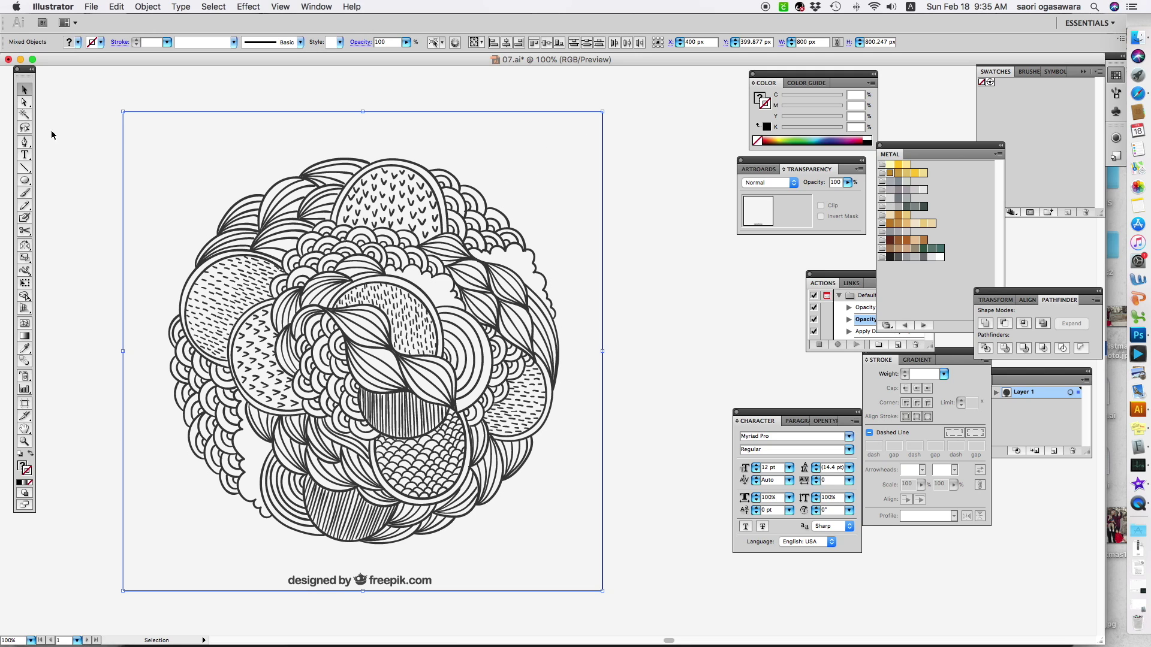
pyautogui.press('super+h')
pyautogui.click(642, 421)
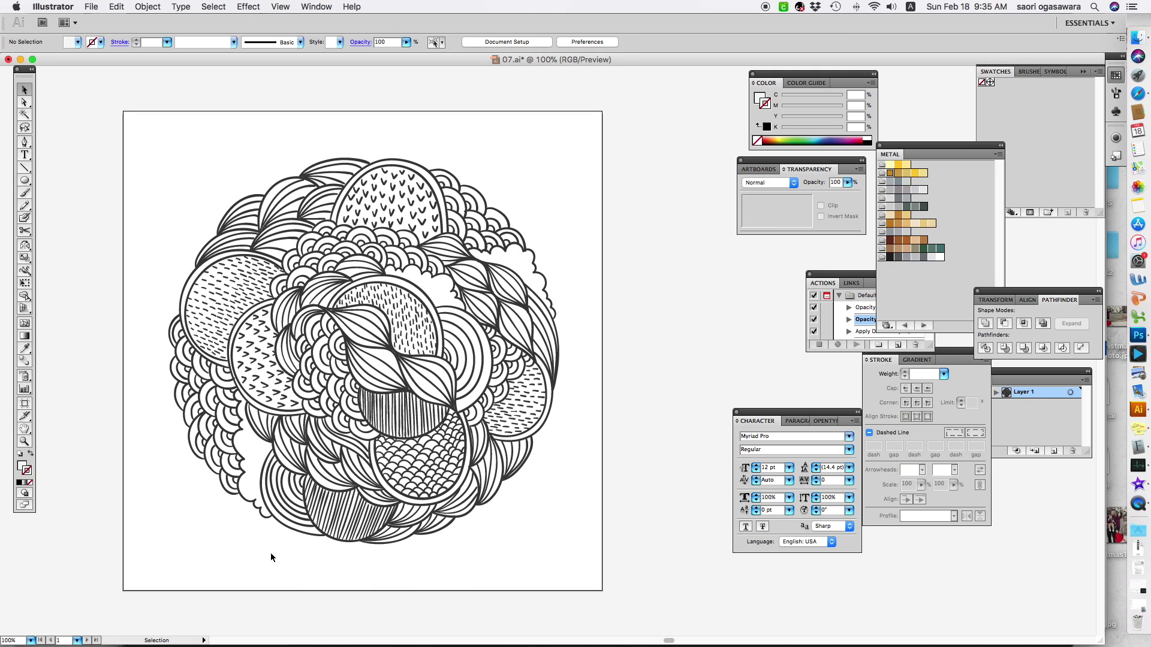
# Examine which parts of the patterned circle belong to the main compound path by selecting and deselecting it.
pyautogui.hscroll(-3, 568, 518)
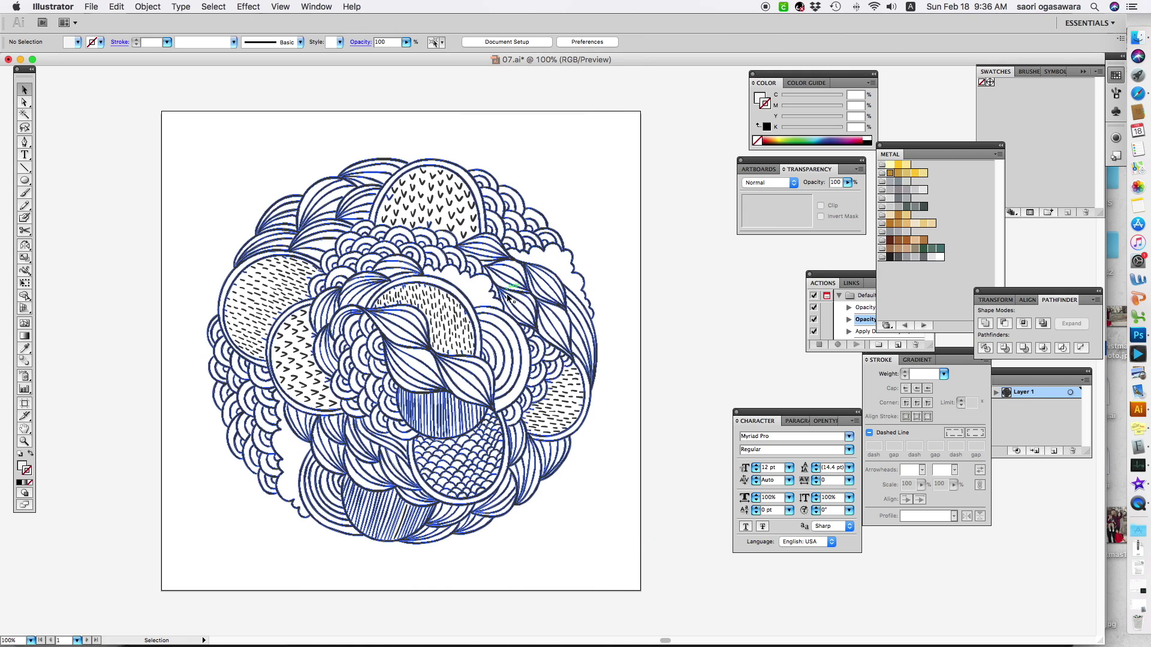
pyautogui.hscroll(1, 605, 256)
pyautogui.click(573, 263)
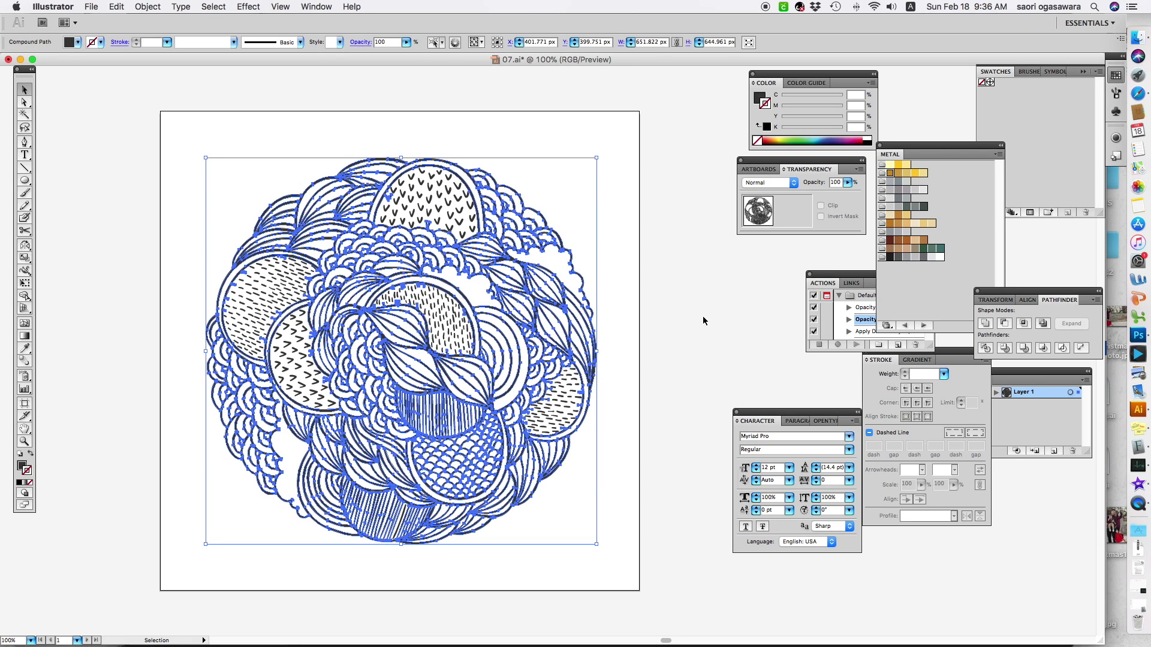
pyautogui.click(681, 264)
pyautogui.click(585, 258)
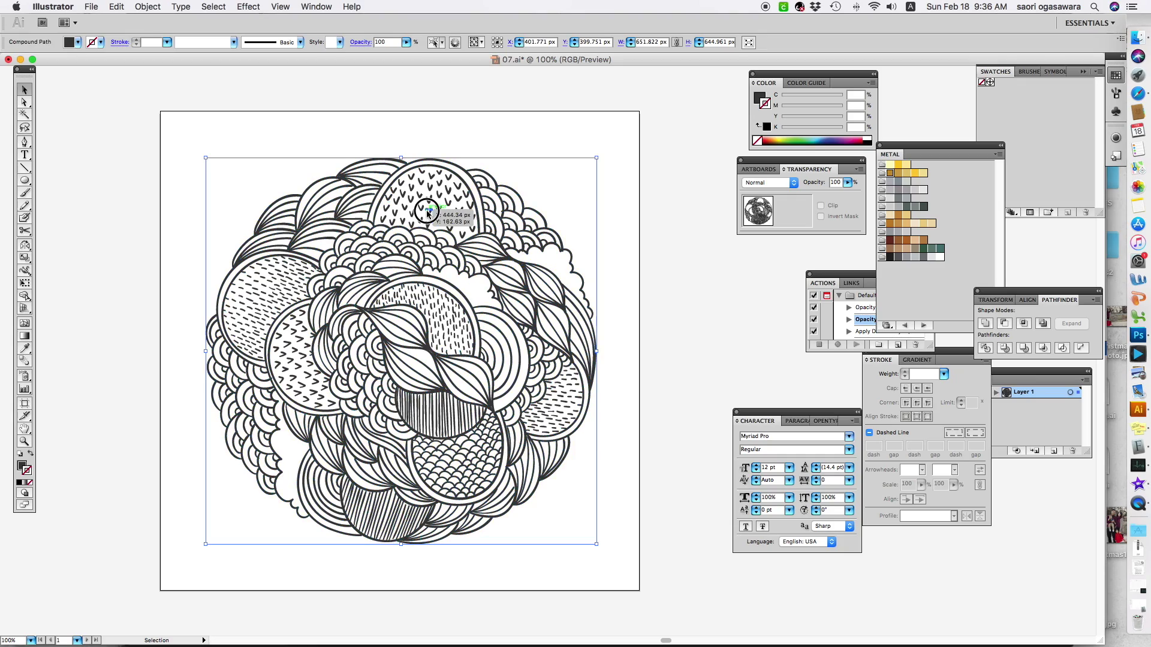
pyautogui.click(540, 159)
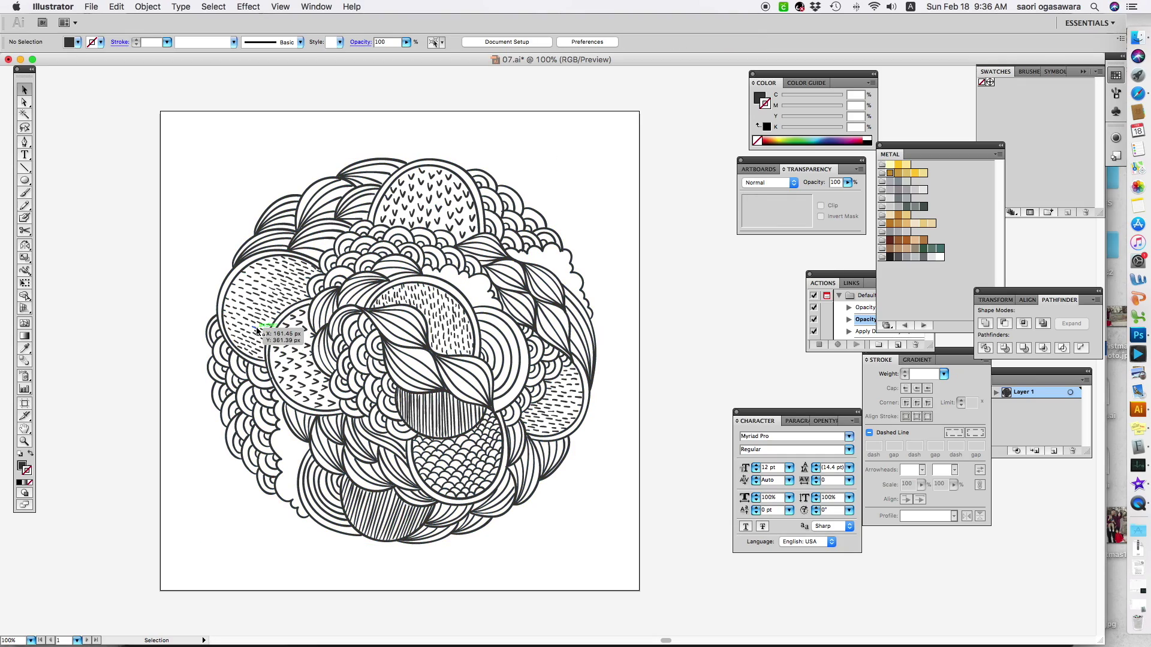
pyautogui.click(538, 309)
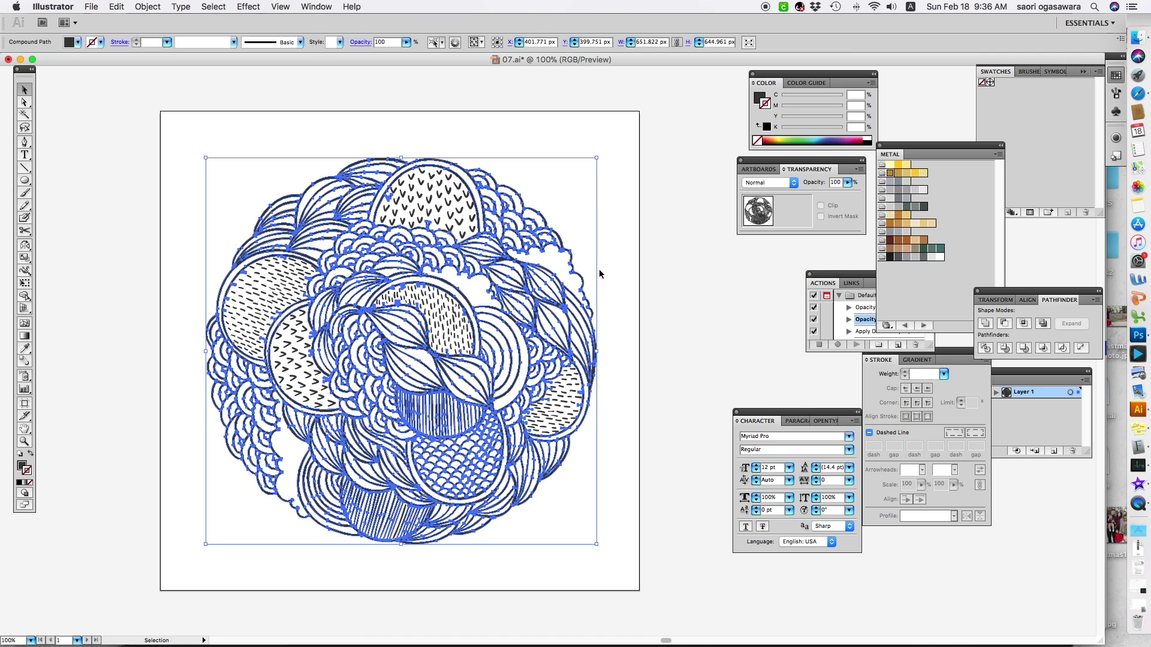
pyautogui.click(621, 175)
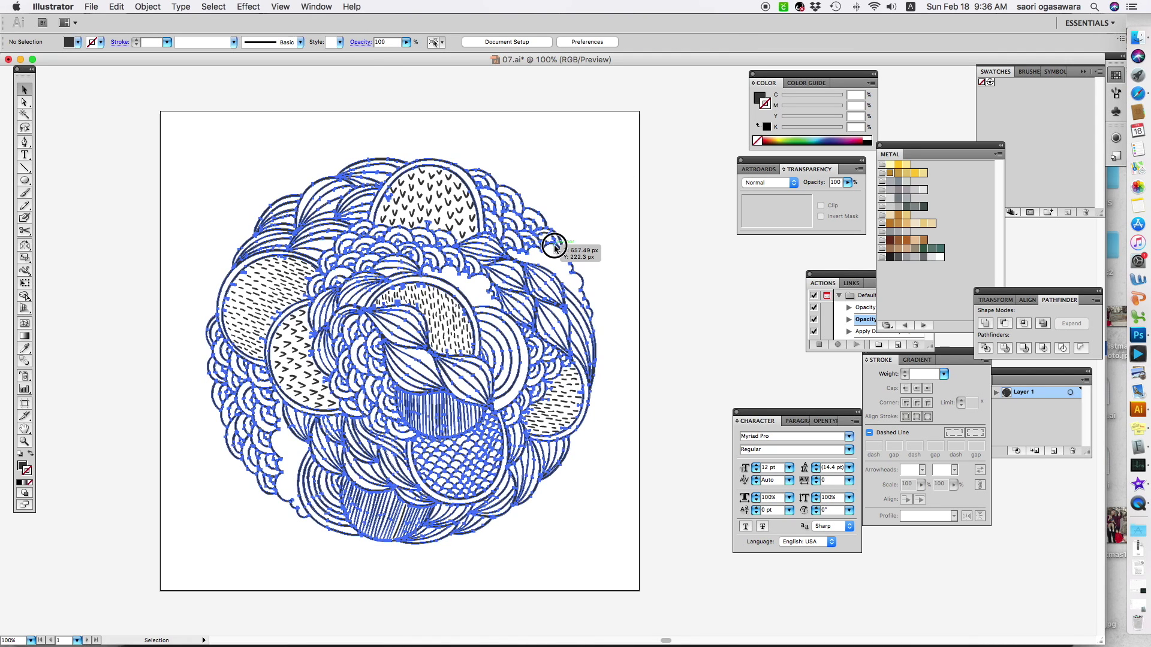
# Try moving the circle's main compound path about 121 px to the right, and undo the move.
pyautogui.moveTo(554, 246); pyautogui.dragTo(628, 244)
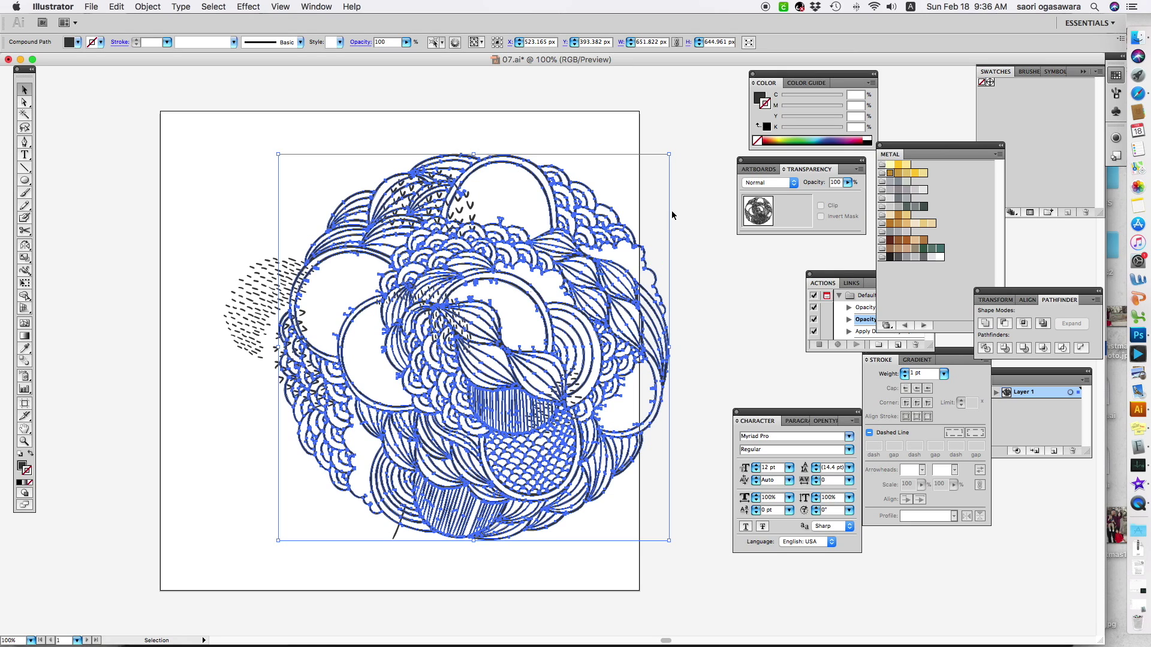
pyautogui.hotkey('ctrl', 'z')
pyautogui.click(616, 211)
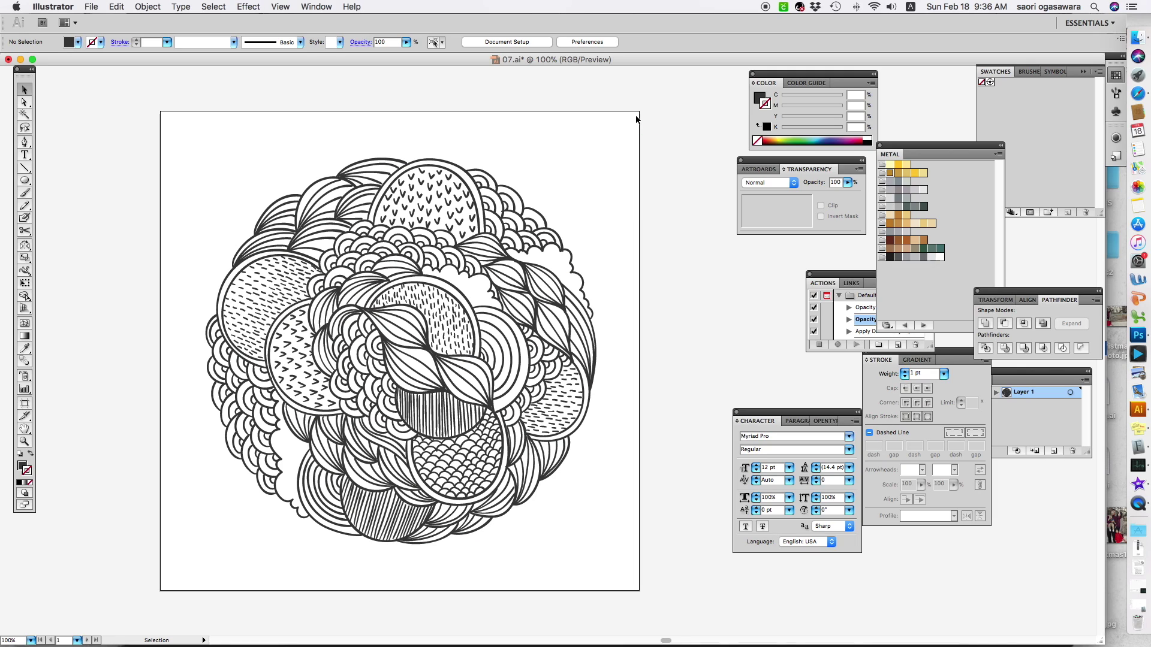
# Group all parts of the patterned circle and shift the group slightly, about 2 px, on the artboard.
pyautogui.moveTo(623, 128); pyautogui.dragTo(118, 568)
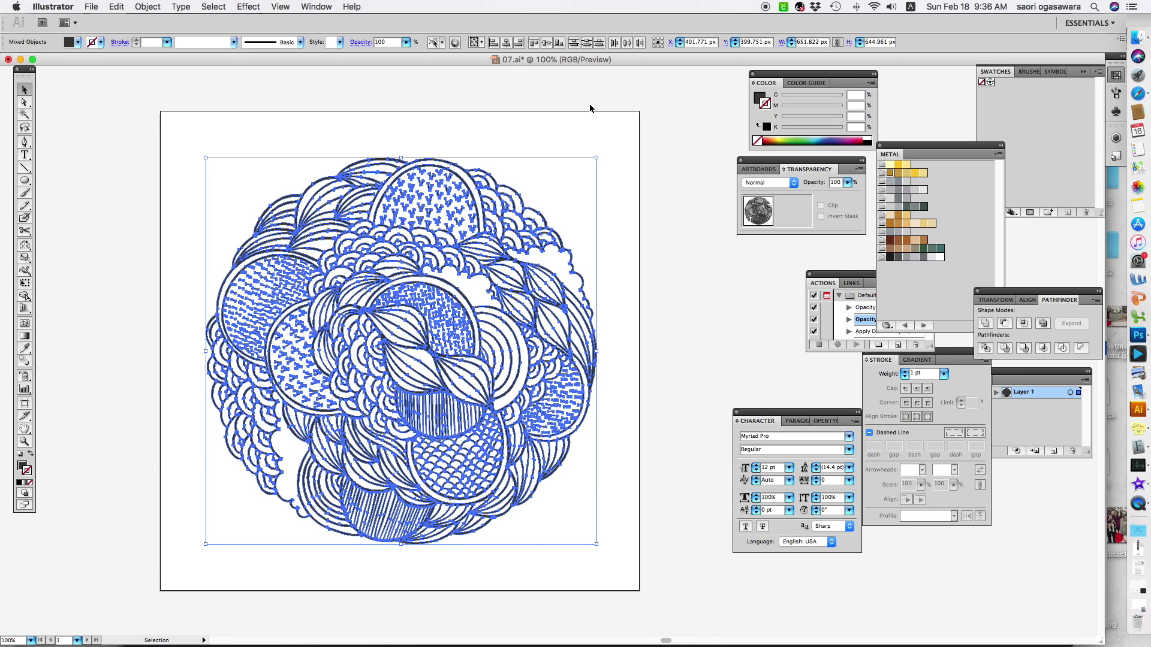
pyautogui.press('super+g')
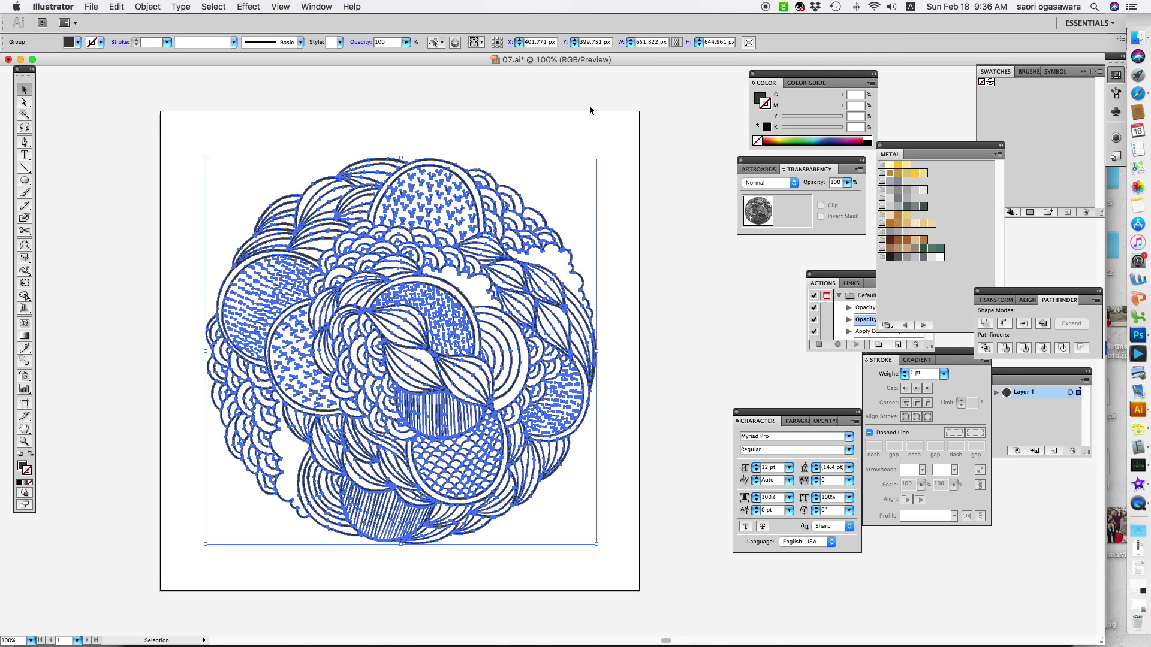
pyautogui.moveTo(384, 350); pyautogui.dragTo(390, 349)
pyautogui.moveTo(537, 246); pyautogui.dragTo(530, 220)
pyautogui.moveTo(531, 273); pyautogui.dragTo(550, 303)
pyautogui.click(635, 308)
pyautogui.click(615, 290)
pyautogui.click(453, 267)
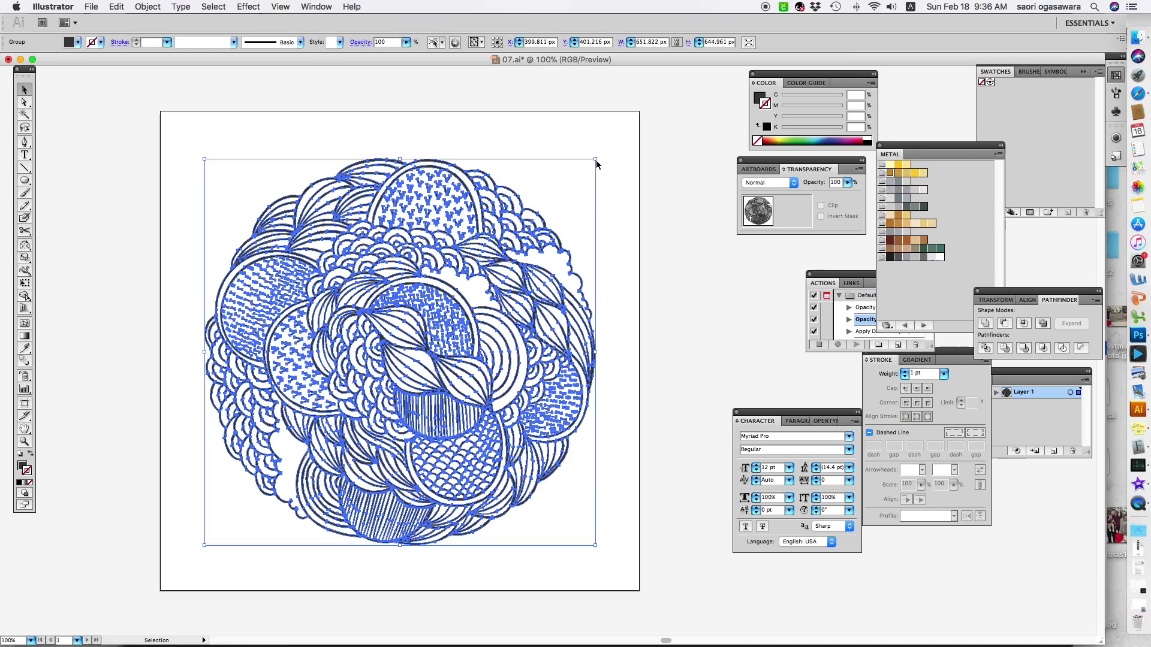
# Scale the circle group down proportionally to about 368 px wide and 365 px high.
pyautogui.moveTo(596, 160); pyautogui.dragTo(547, 222)
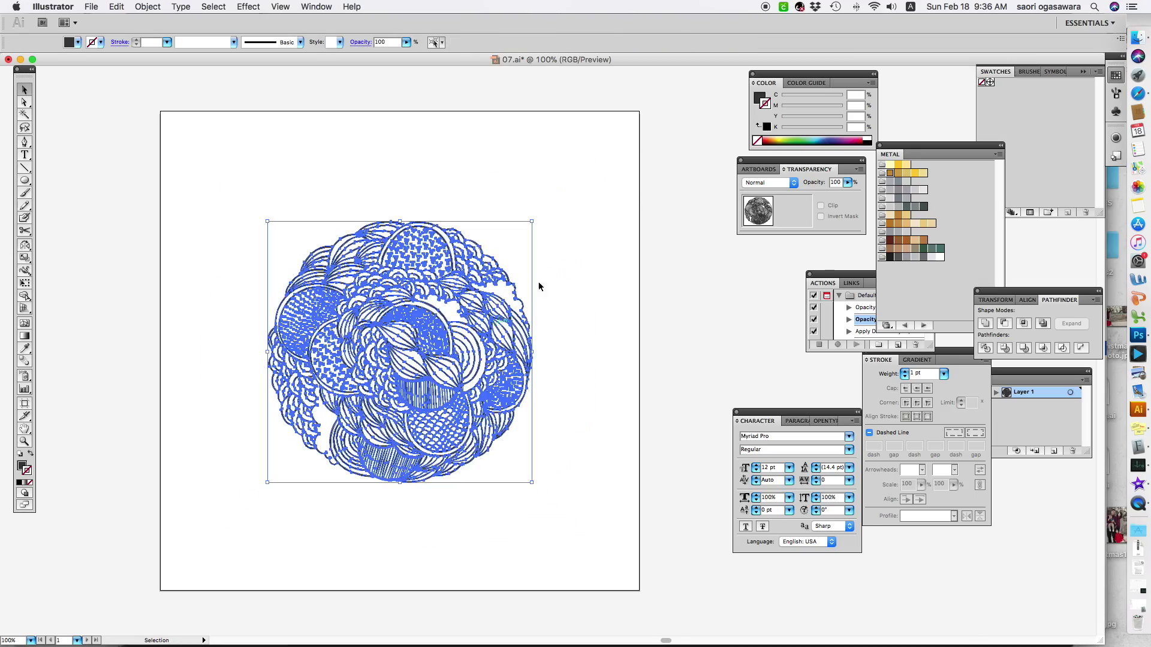
pyautogui.moveTo(534, 223); pyautogui.dragTo(530, 225)
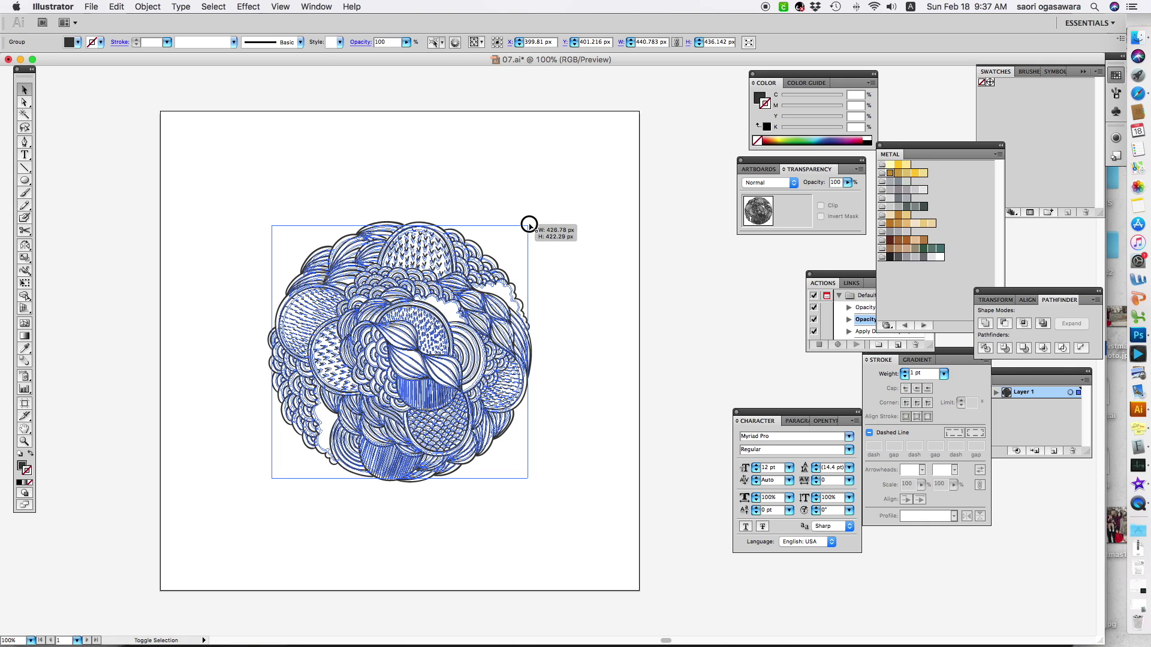
pyautogui.moveTo(529, 225); pyautogui.dragTo(534, 231)
pyautogui.click(574, 211)
pyautogui.moveTo(506, 315); pyautogui.dragTo(514, 312)
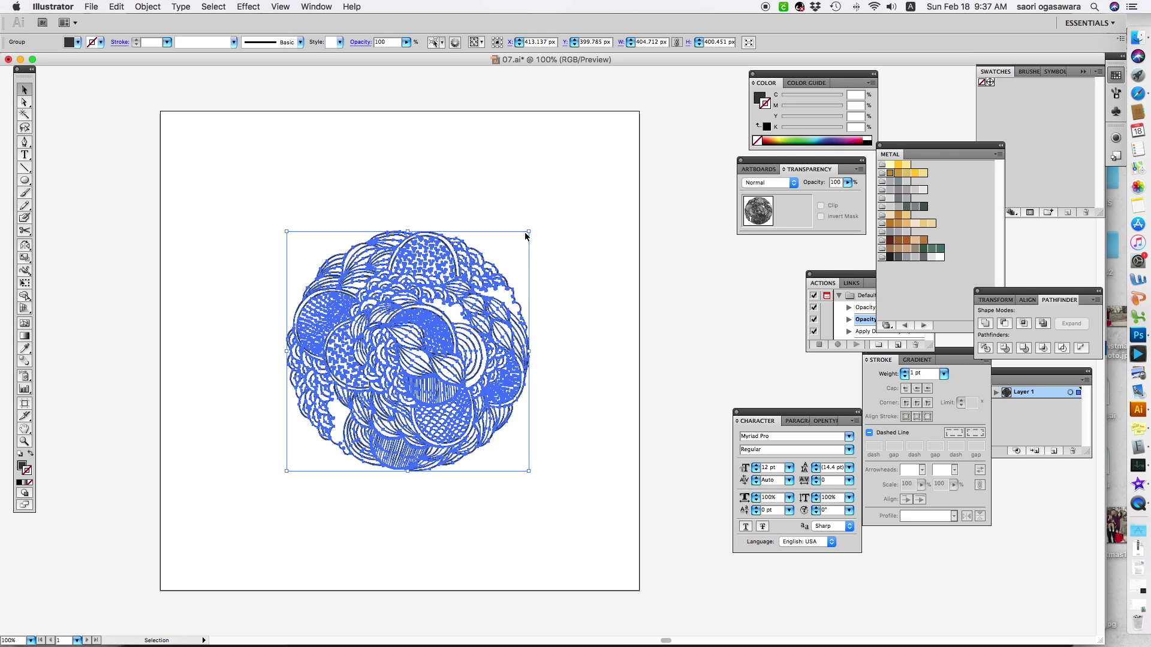
pyautogui.click(543, 234)
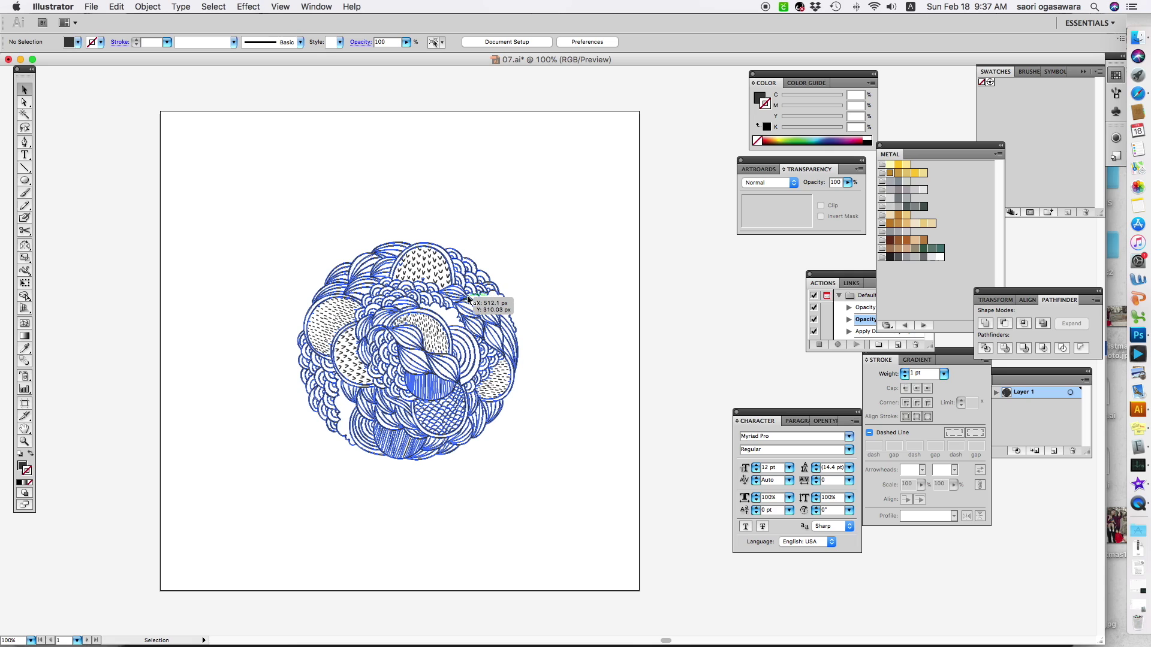
# Reselect the circle group, shrink it slightly further in proportion, and leave it deselected.
pyautogui.click(469, 298)
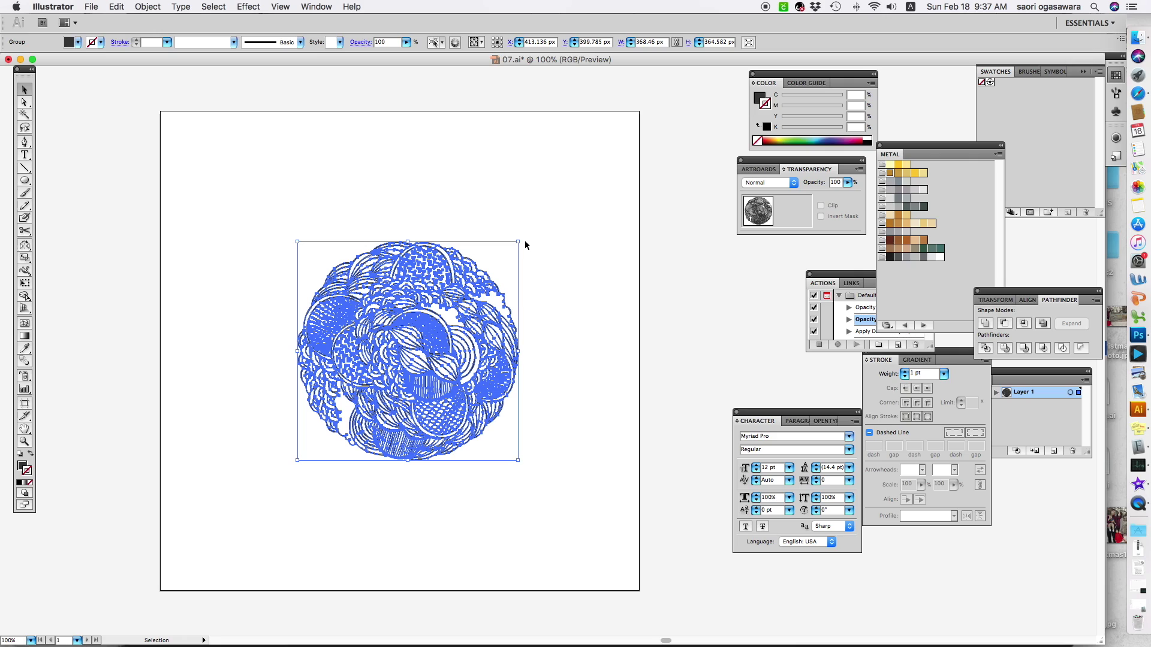
pyautogui.click(555, 254)
pyautogui.click(489, 348)
pyautogui.click(547, 241)
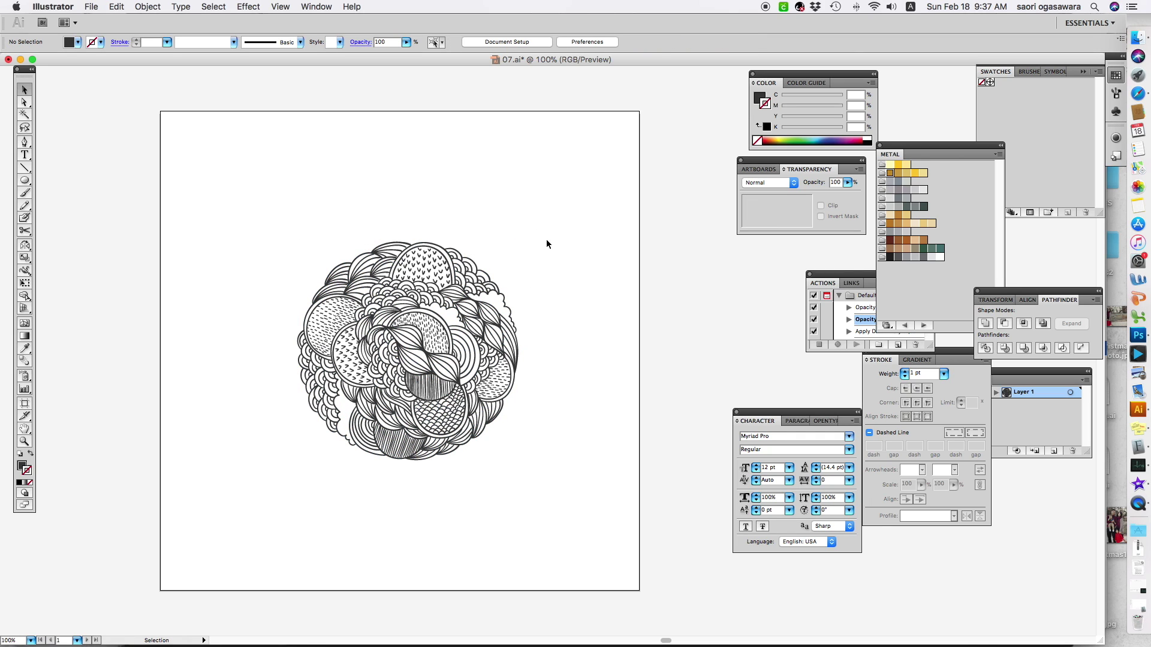
pyautogui.click(508, 372)
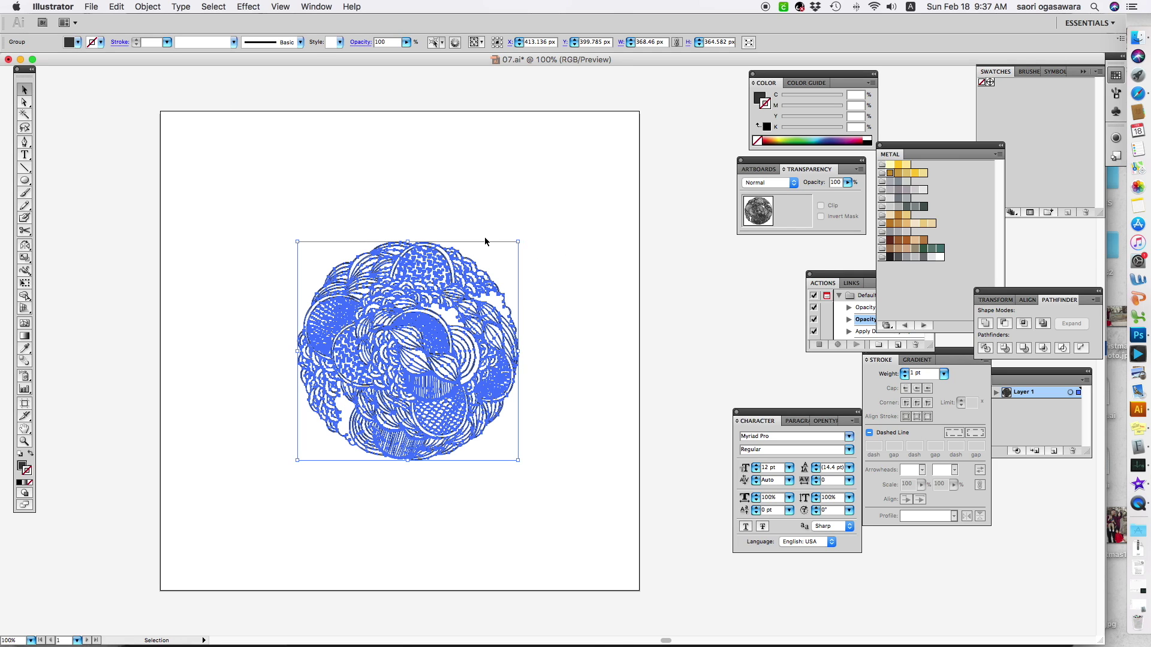
pyautogui.click(528, 242)
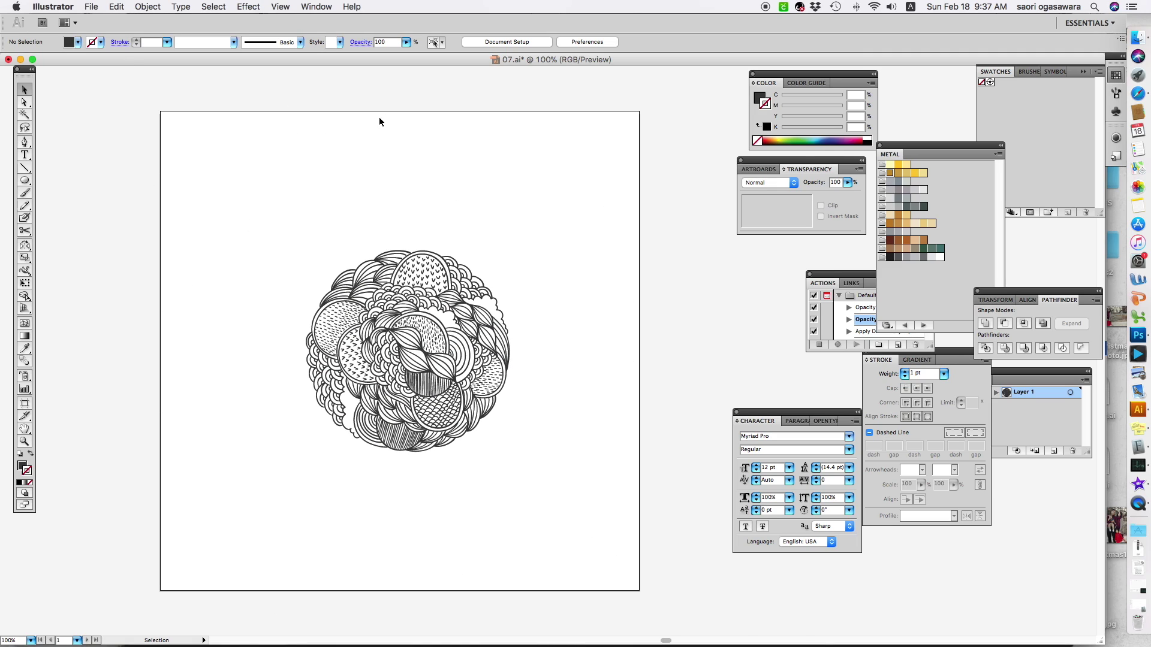
# Fit the artboard to the artwork bounds of the patterned circle.
pyautogui.click(117, 7)
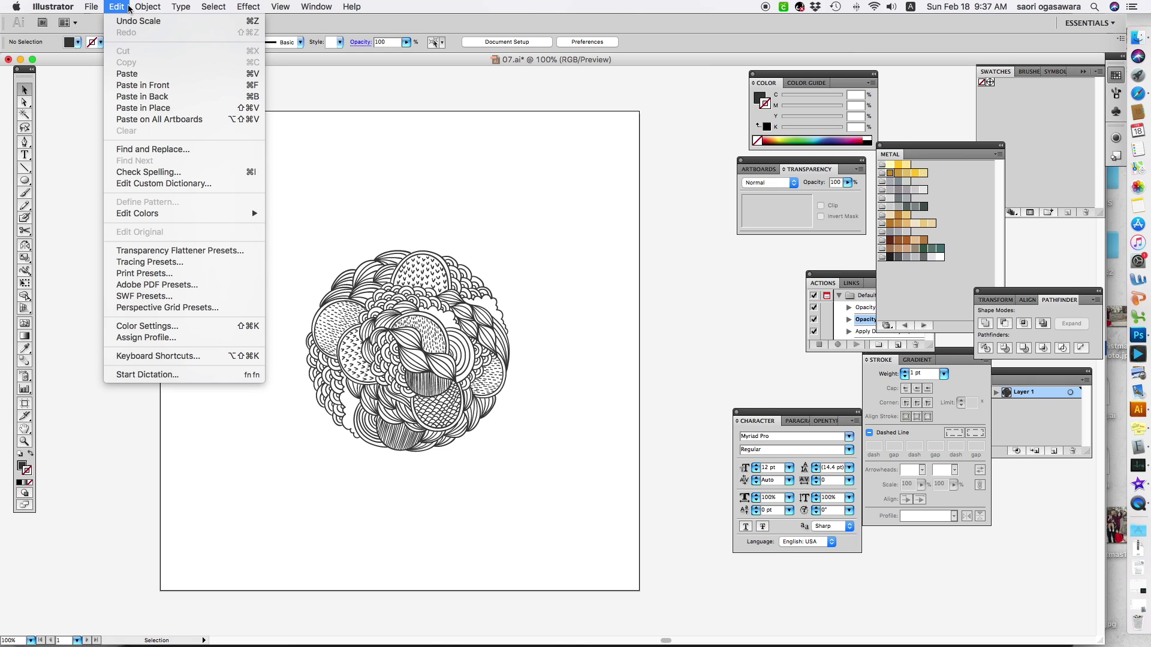
pyautogui.moveTo(135, 7)
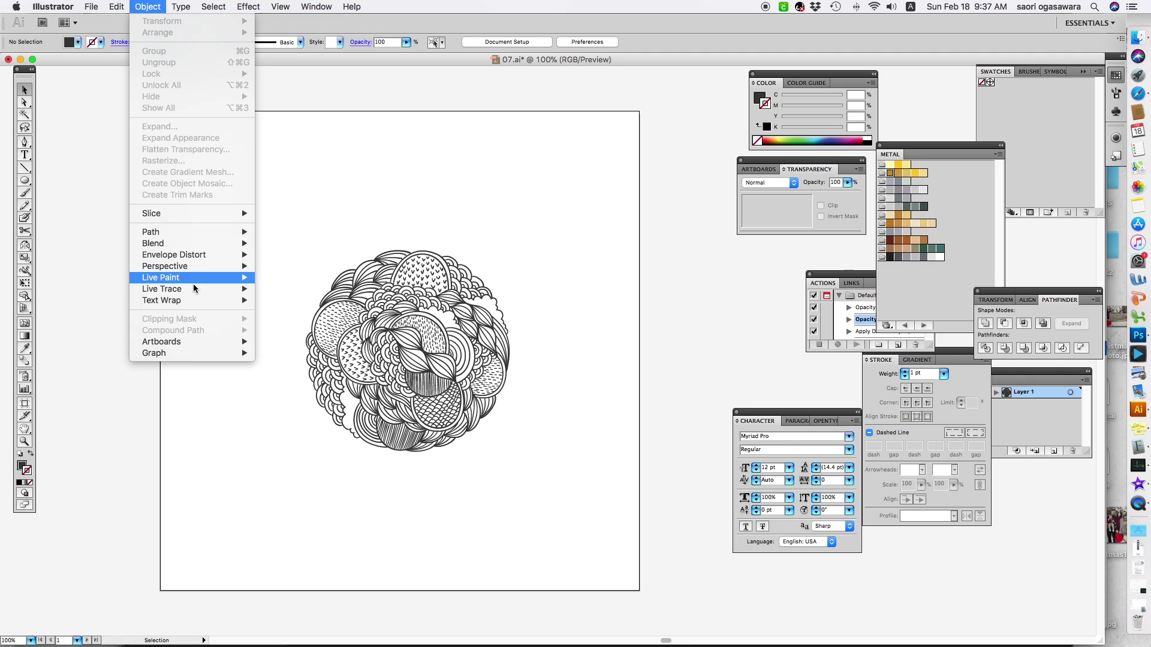
pyautogui.moveTo(202, 346)
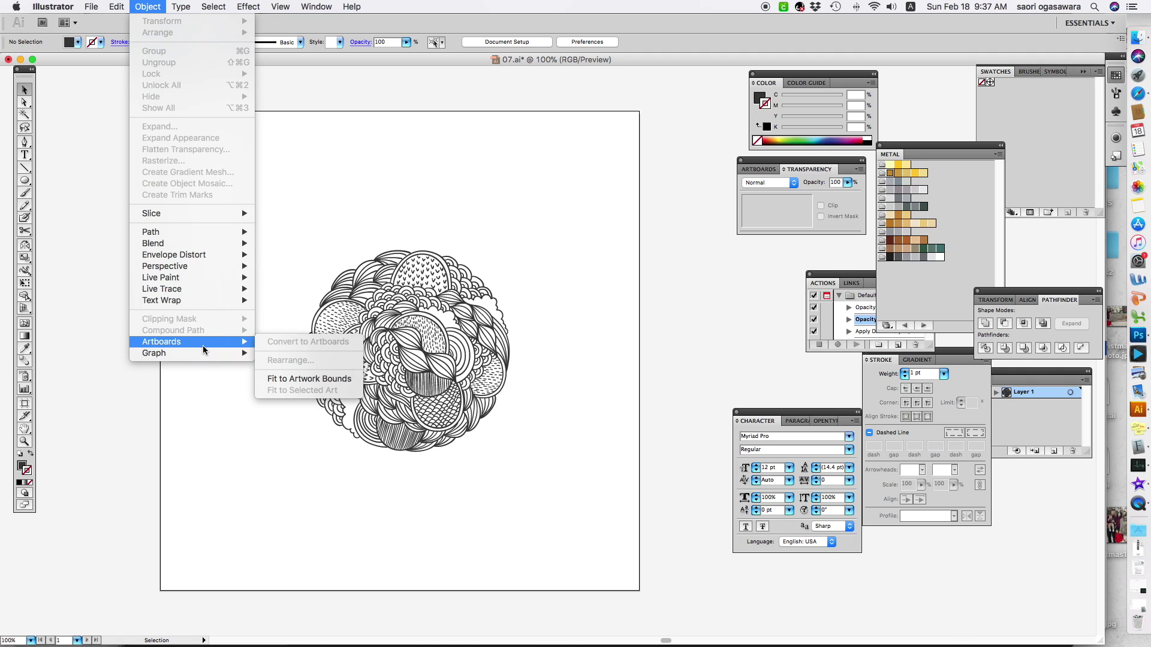
pyautogui.click(347, 383)
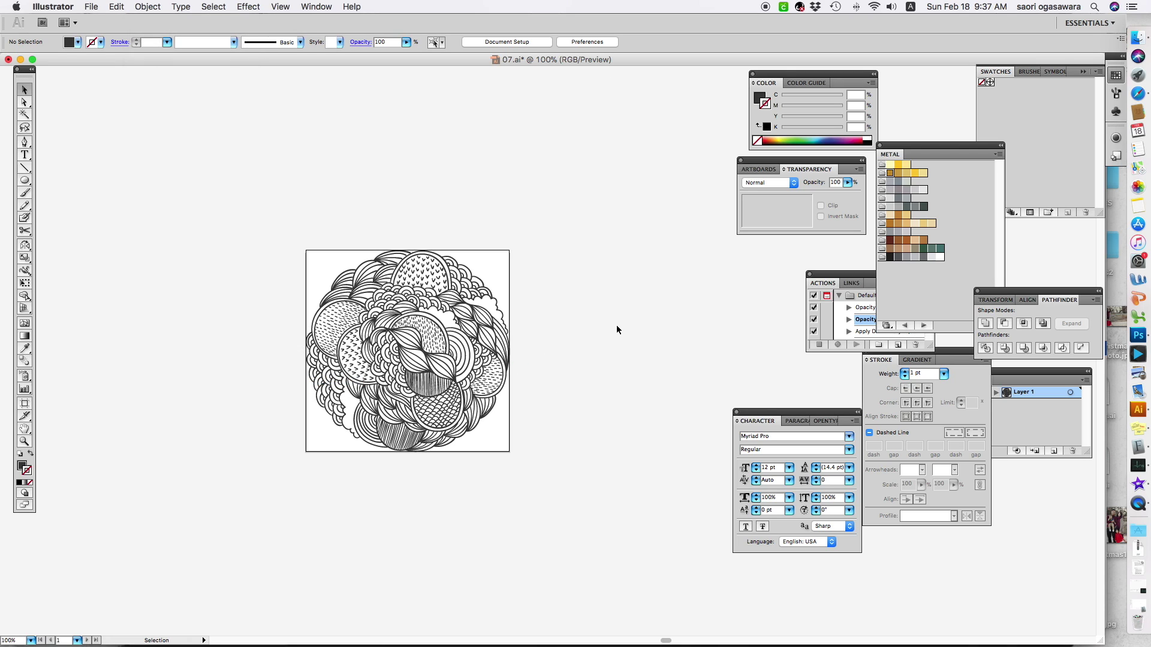
pyautogui.click(330, 252)
pyautogui.click(556, 553)
# Save the document to the Desktop as circle-cricut in SVG format, using the SVG 1.1 profile with linked images.
pyautogui.click(91, 7)
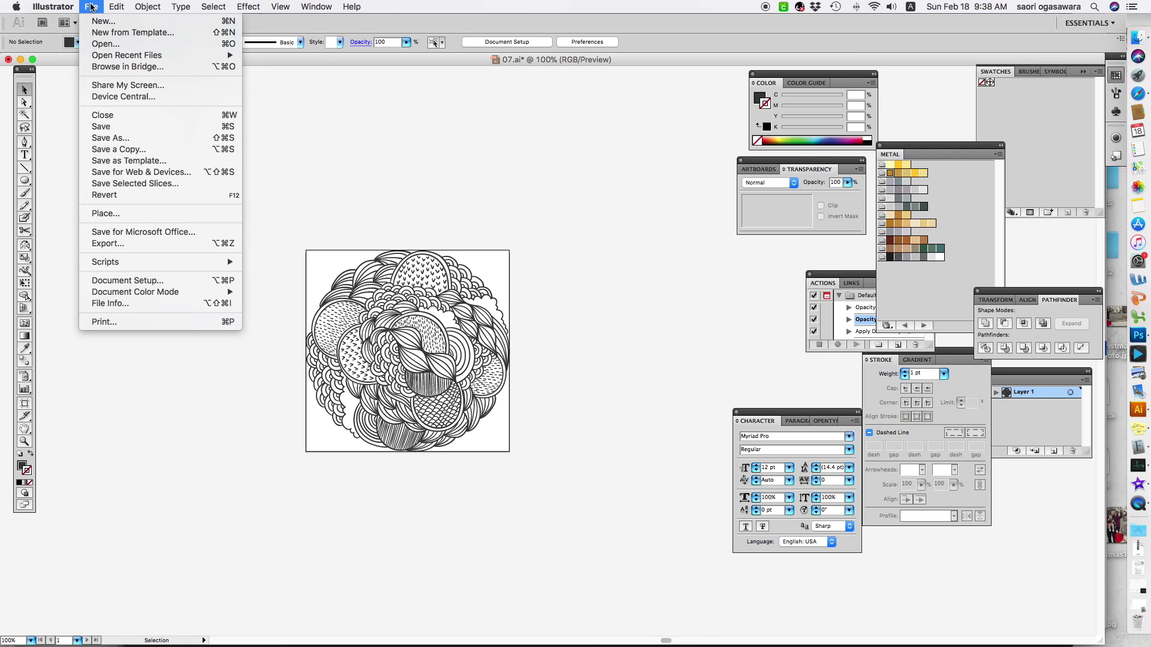
pyautogui.click(172, 139)
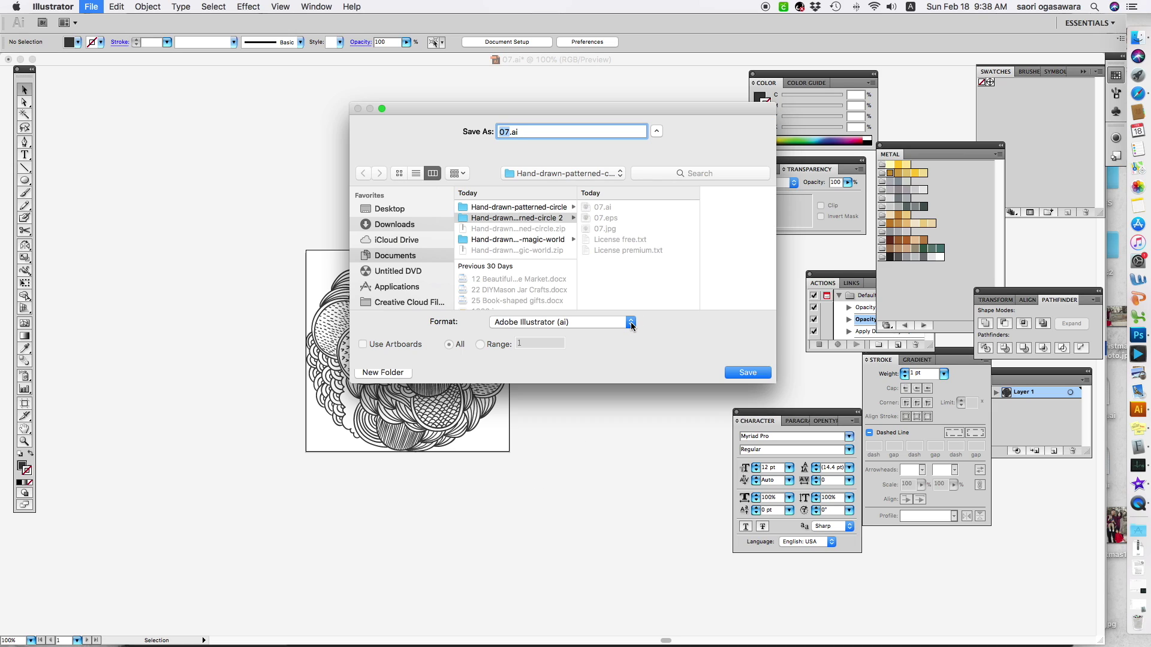
pyautogui.click(407, 211)
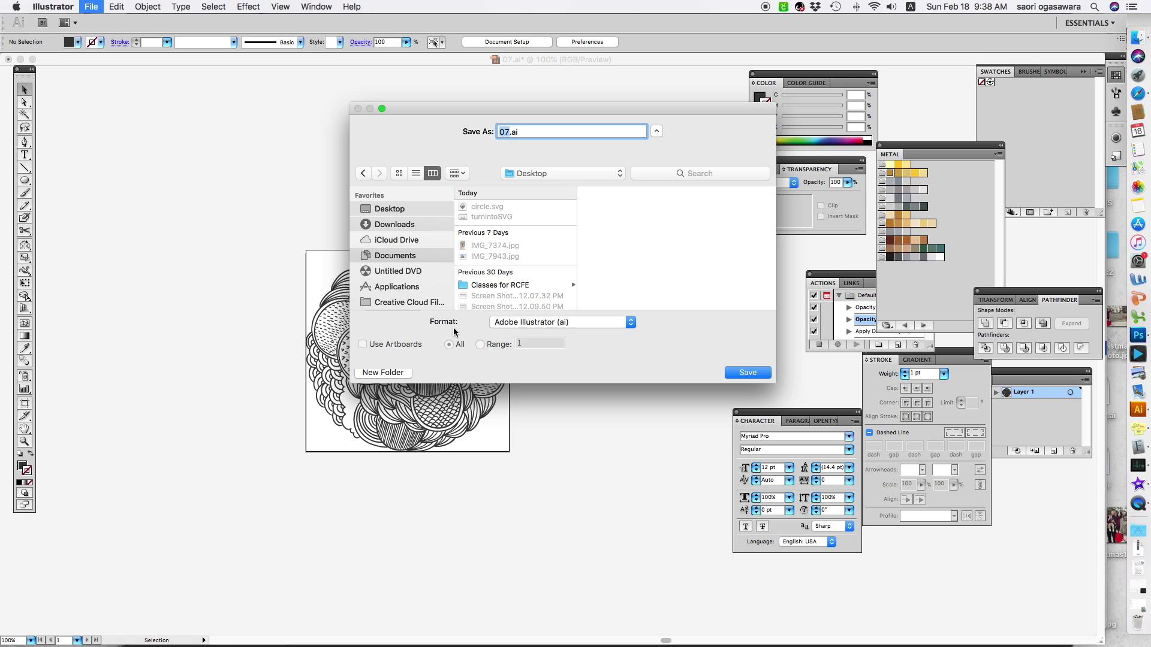
pyautogui.click(629, 325)
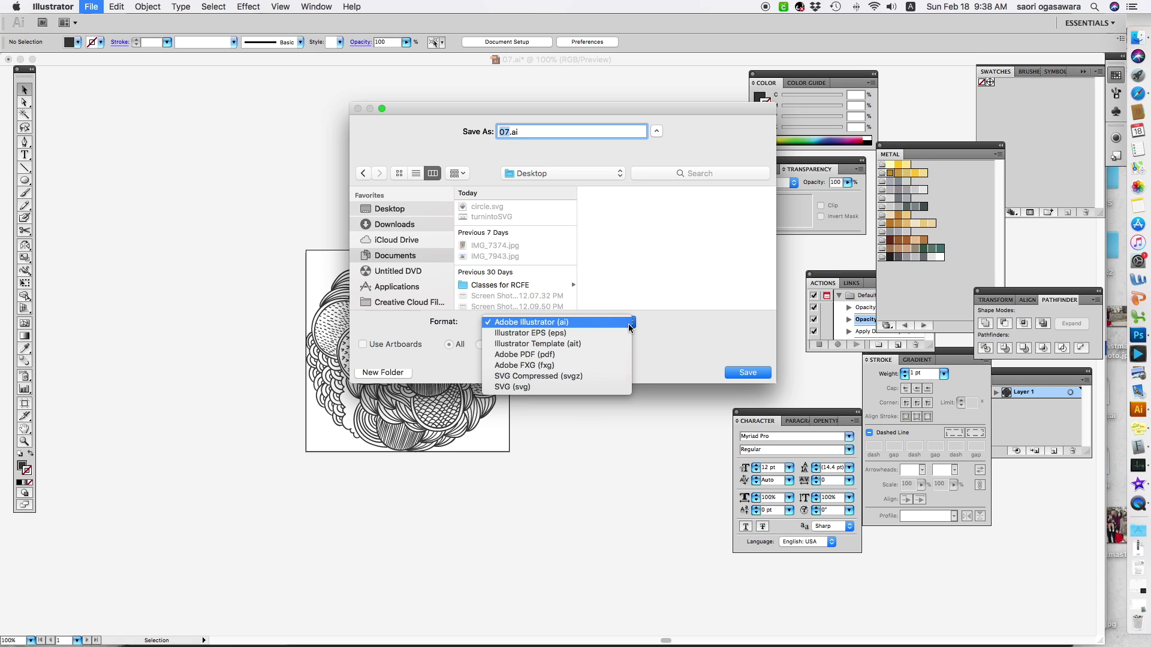
pyautogui.click(607, 387)
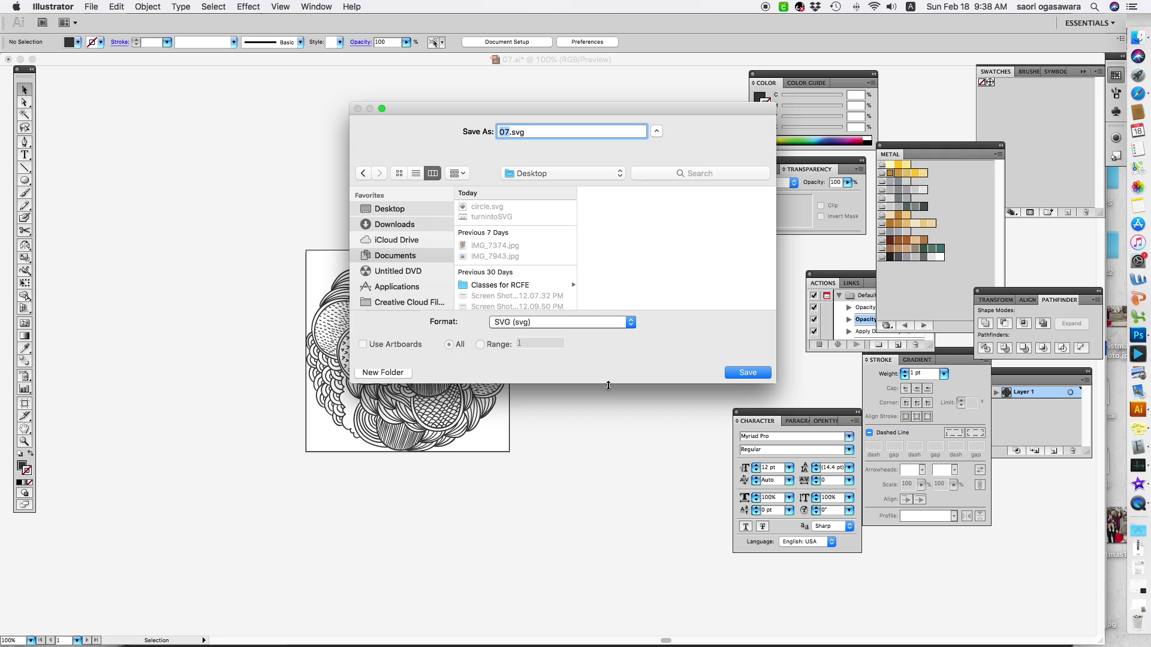
pyautogui.write('cio')
pyautogui.press('BackSpace')
pyautogui.press('BackSpace')
pyautogui.write('ircle-cricut')
pyautogui.press('Return')
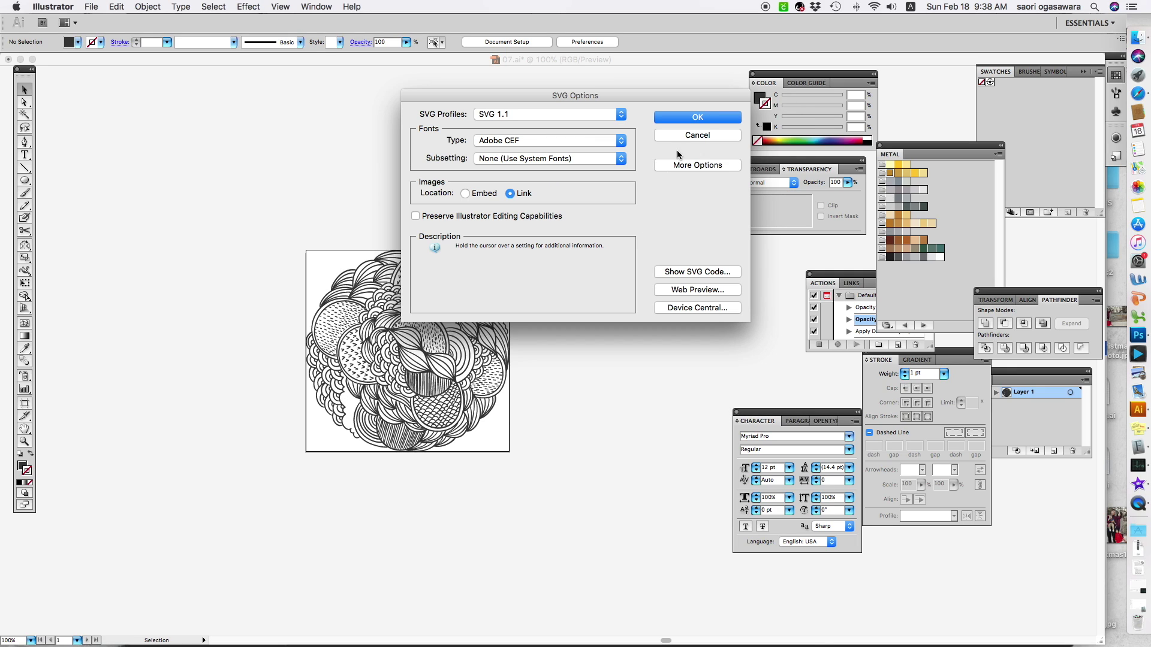
pyautogui.click(697, 117)
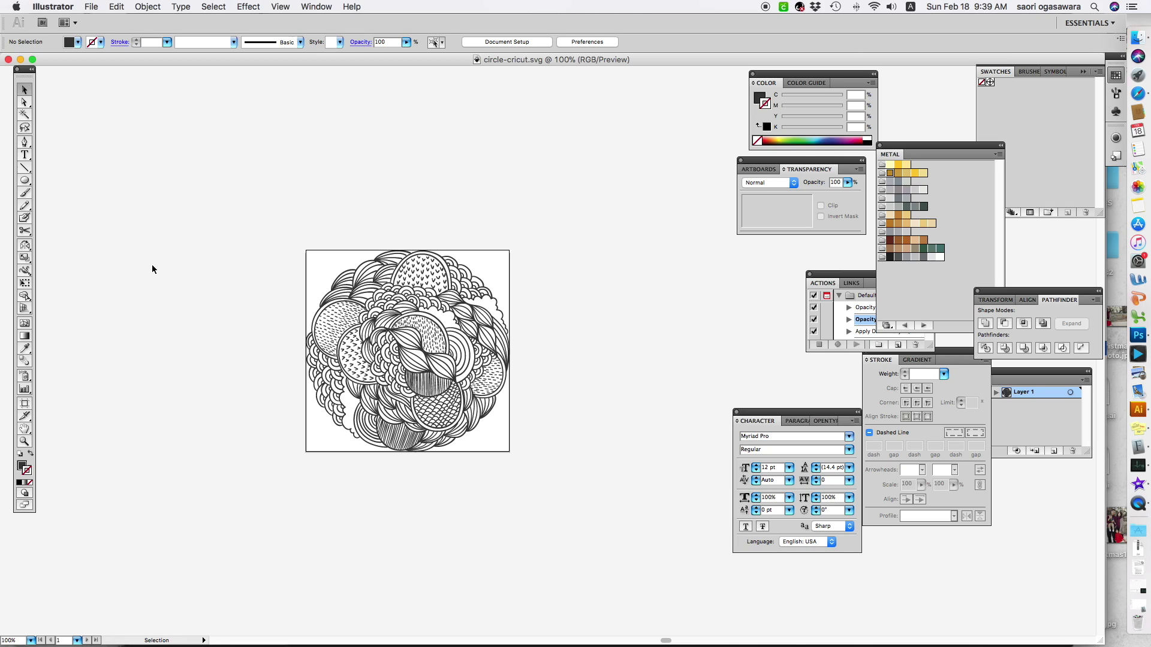
# Export the artwork to the Desktop as circle-cricut.dxf in AutoCAD Interchange format, version 2004/2005/2006, with True Color and Maximum Editability.
pyautogui.click(90, 6)
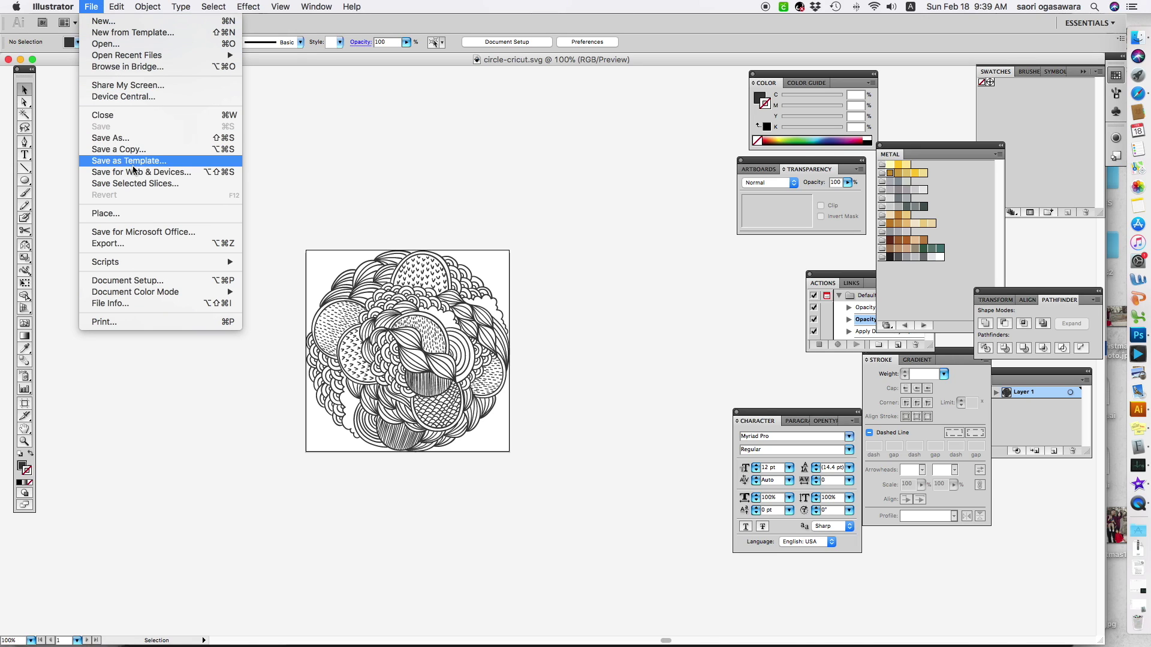
pyautogui.click(189, 242)
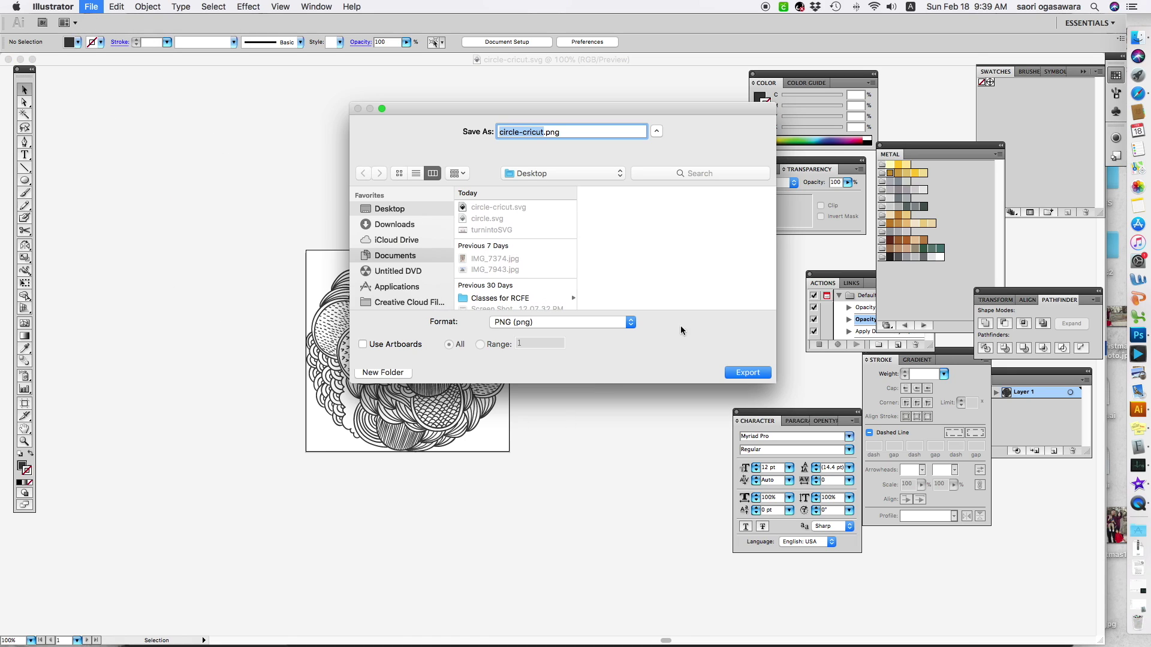
pyautogui.click(630, 321)
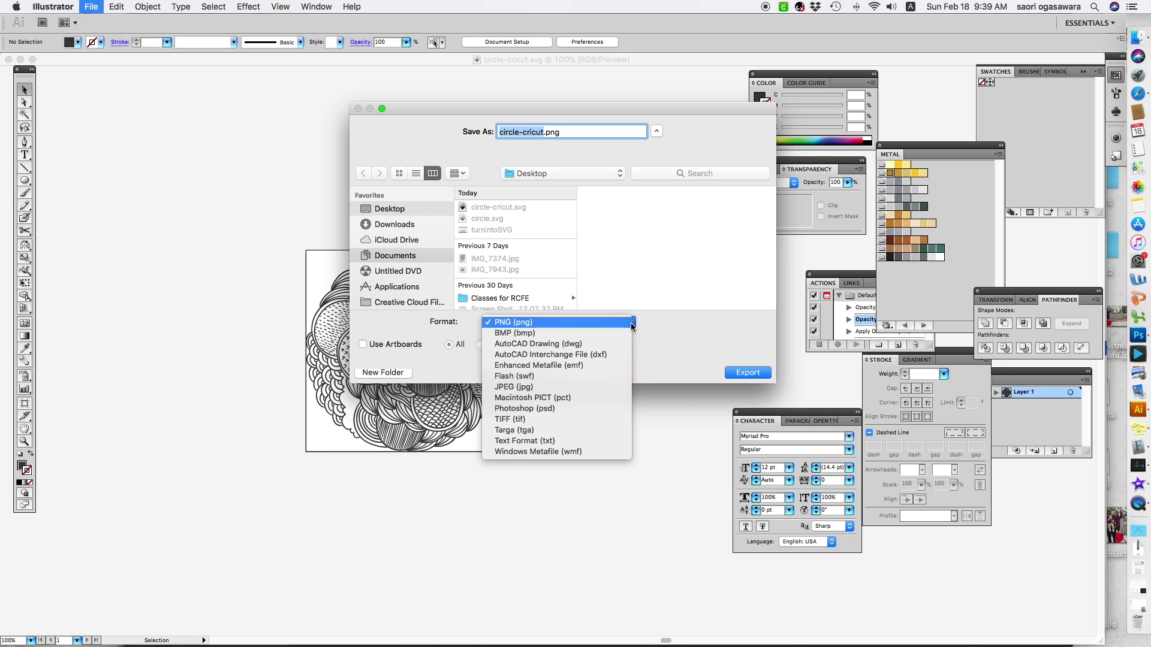
pyautogui.click(601, 356)
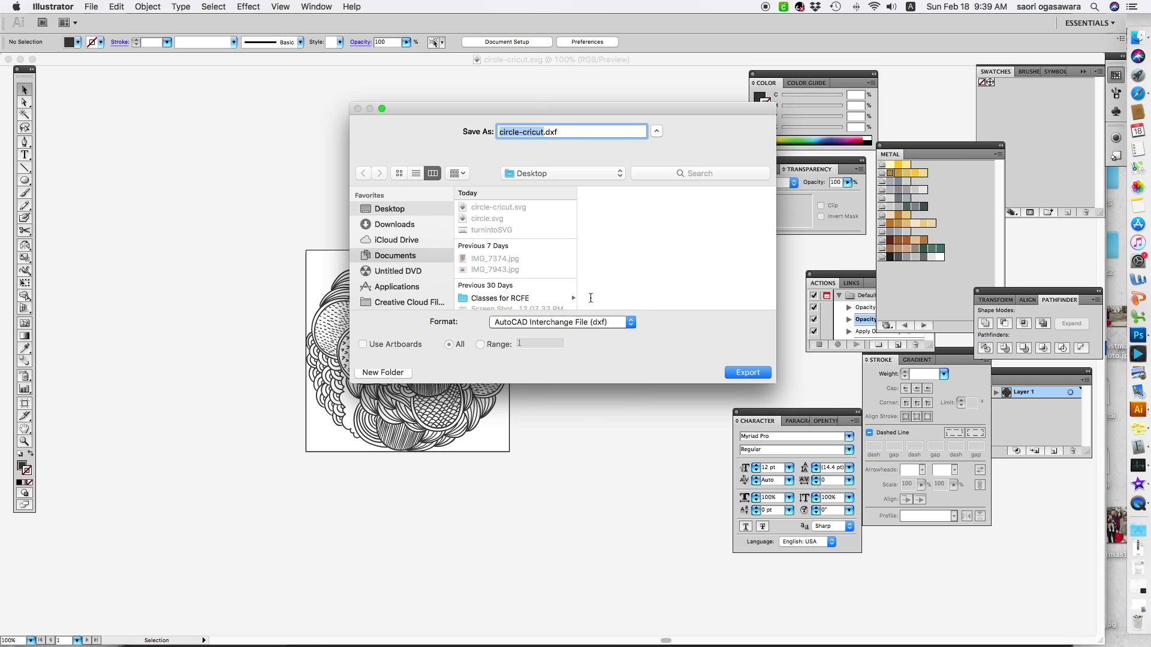
pyautogui.click(742, 374)
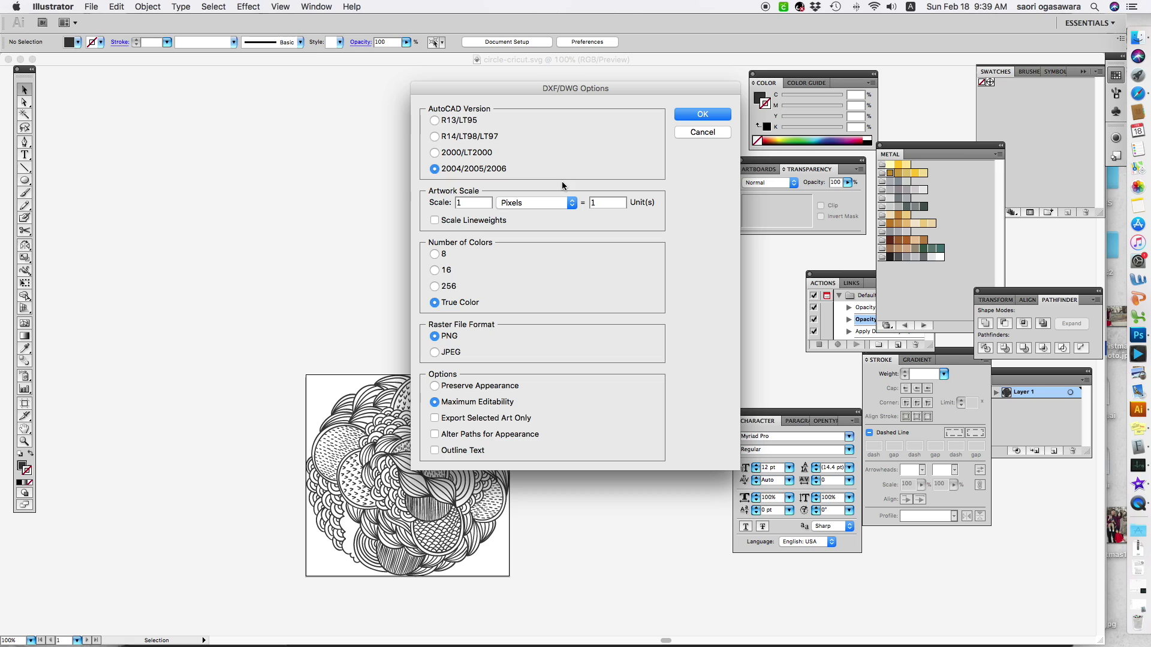
pyautogui.click(719, 115)
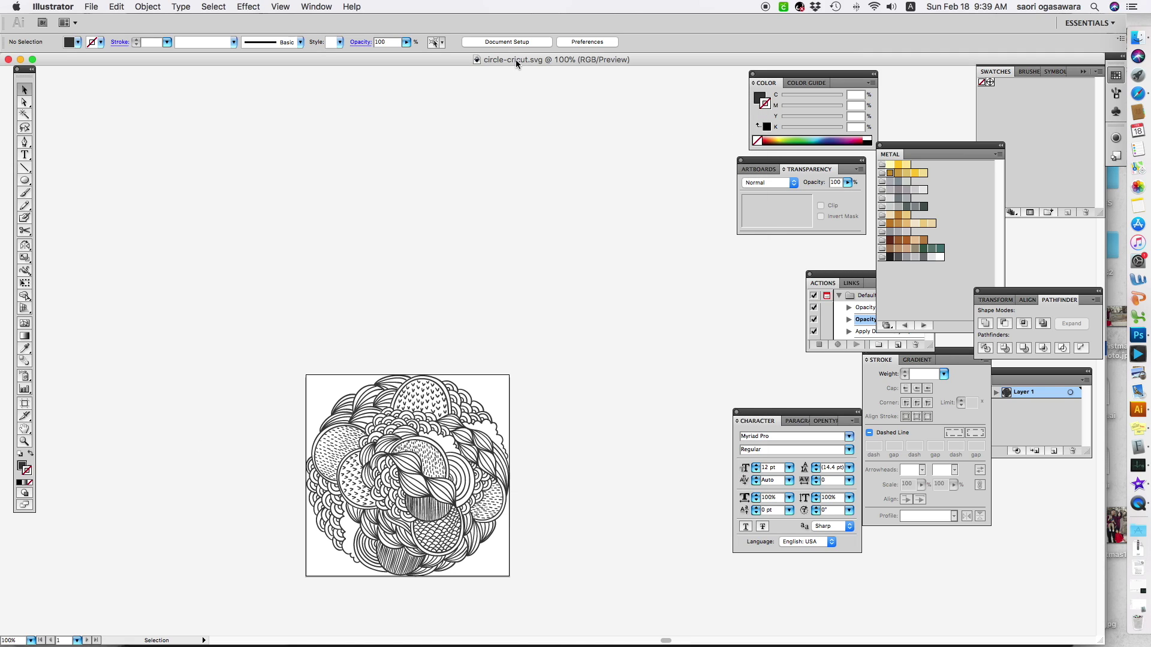
# Switch from the Illustrator document to the Freepik download page in Safari.
pyautogui.scroll(-6, 498, 344)
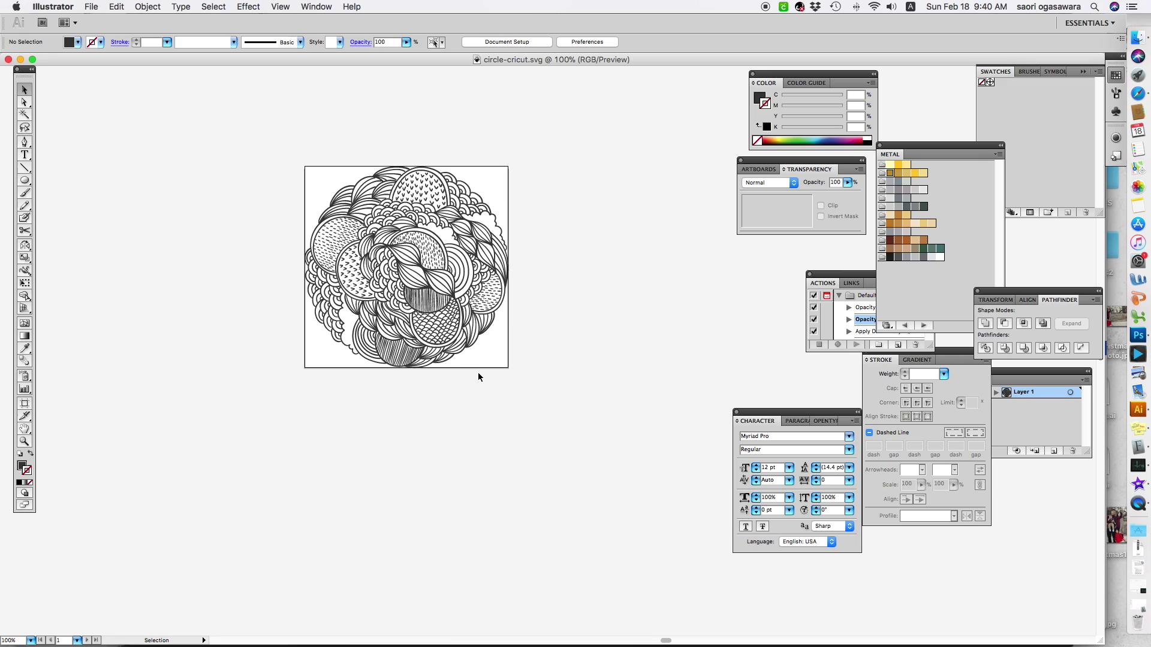
pyautogui.doubleClick(639, 58)
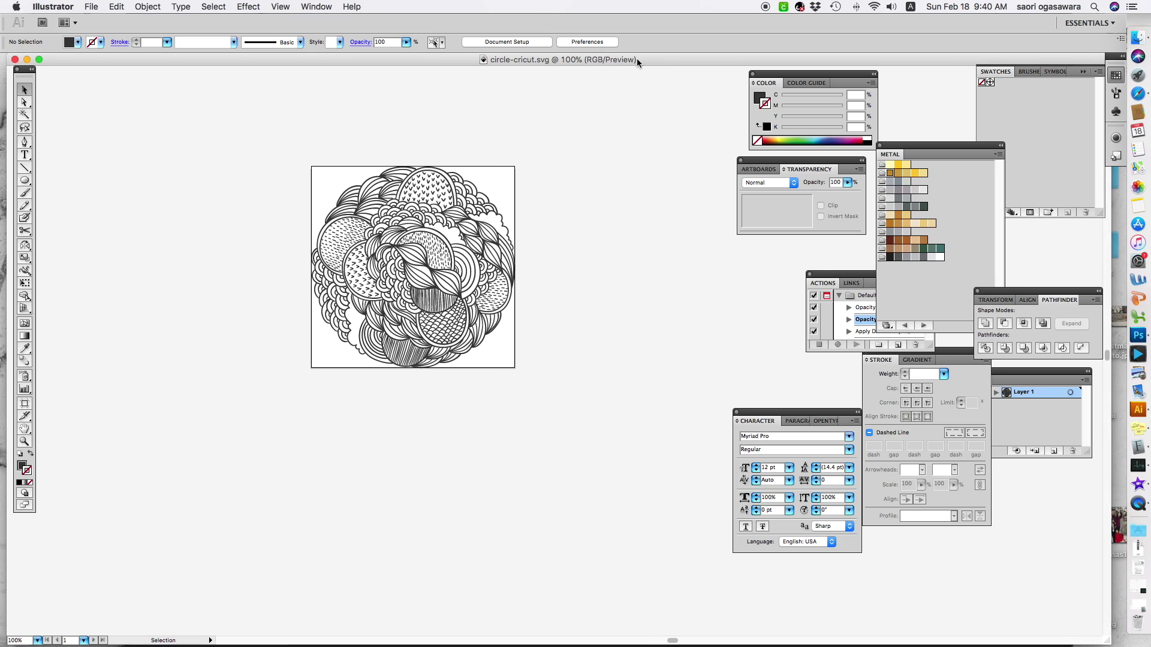
pyautogui.doubleClick(657, 61)
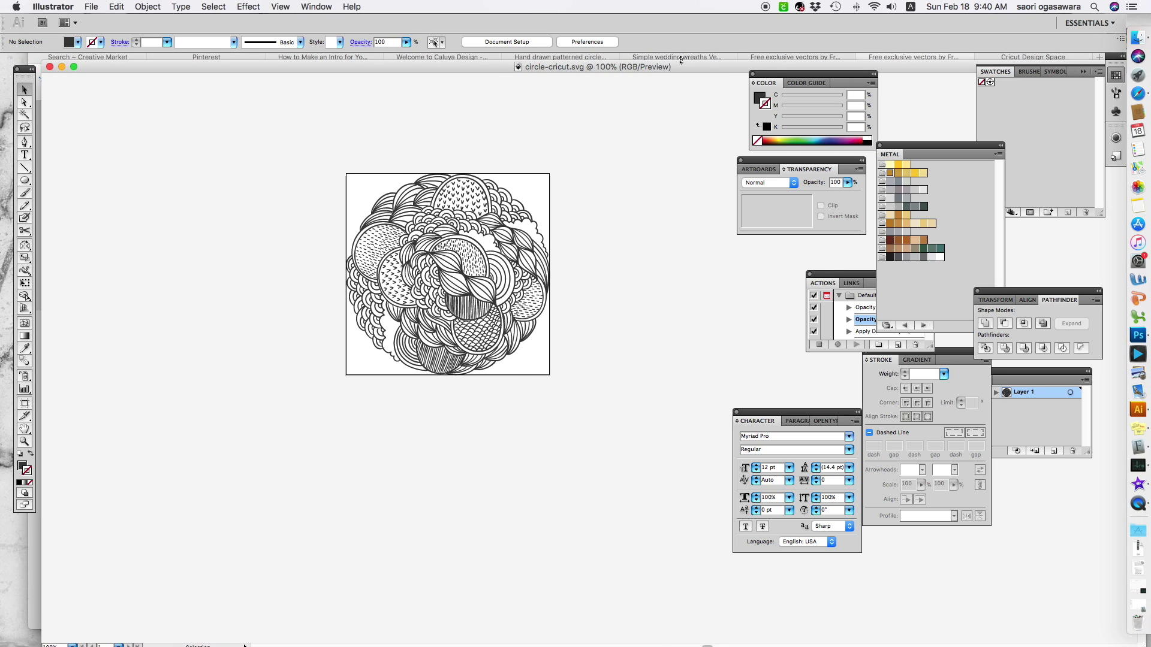
pyautogui.doubleClick(586, 68)
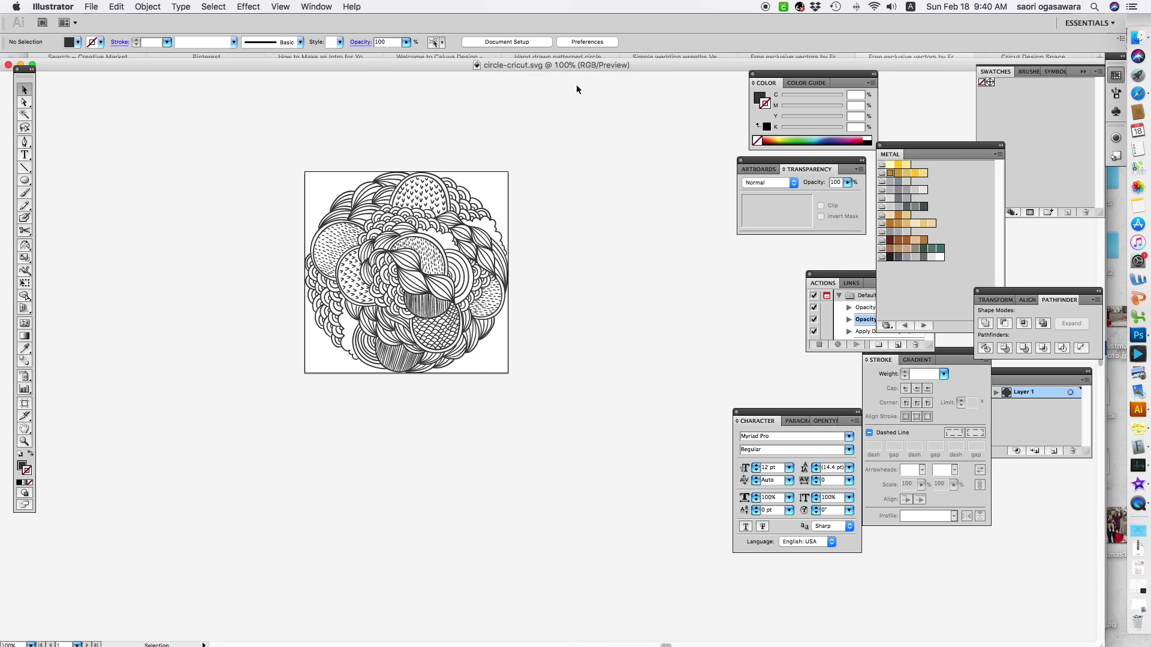
pyautogui.hotkey('ctrl', 'Up')
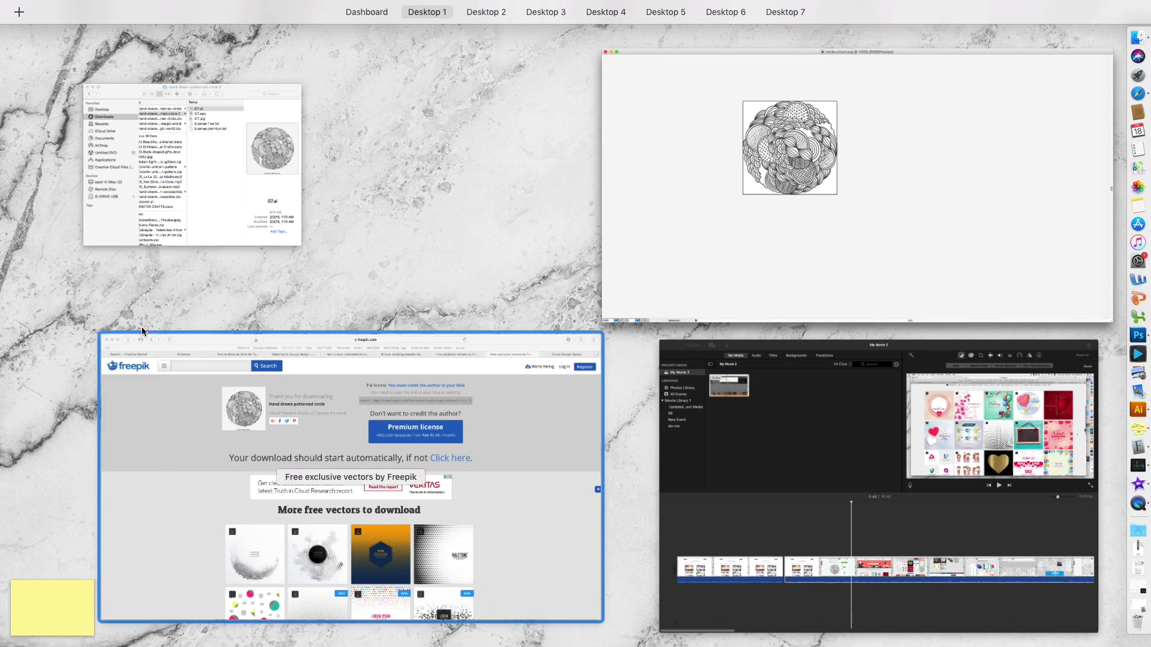
pyautogui.click(145, 339)
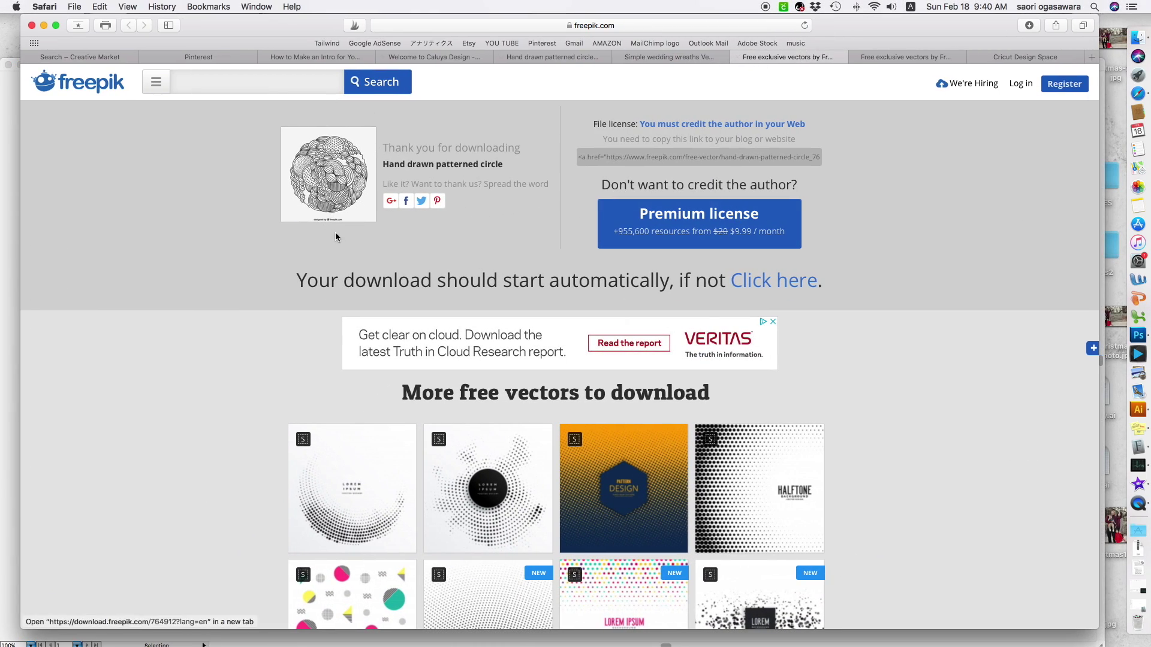
# Search Freepik for "doodle" graphics.
pyautogui.click(220, 80)
pyautogui.write('doodle')
pyautogui.press('Return')
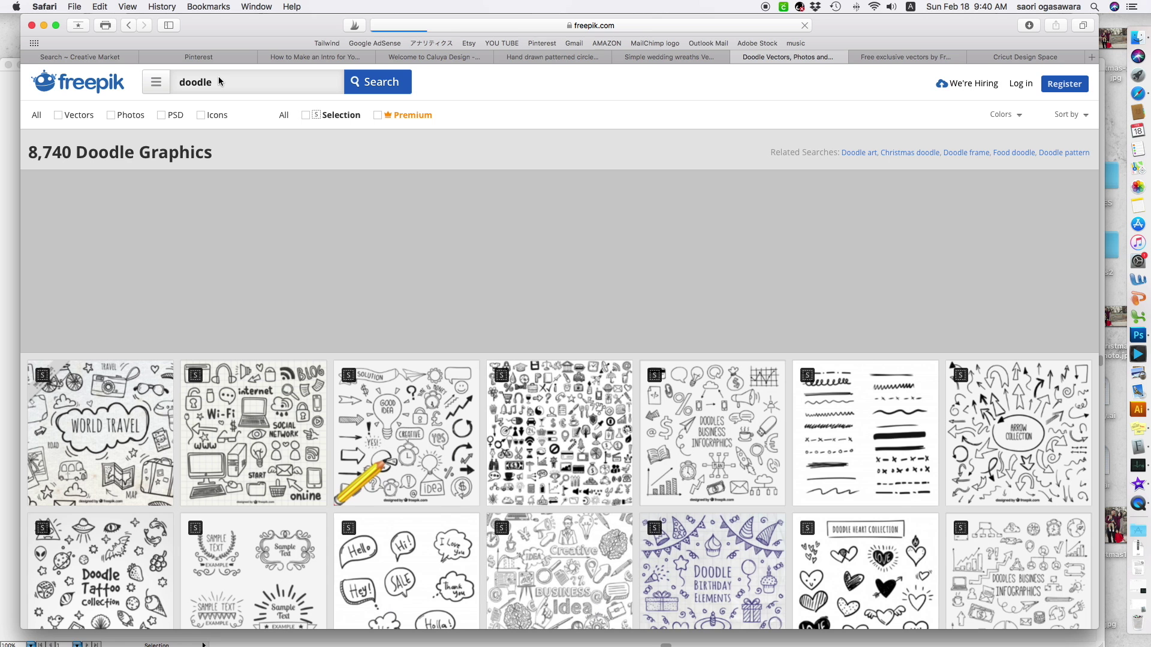
# Browse the Freepik doodle search results for line artwork suitable as cut files.
pyautogui.scroll(-6, 772, 311)
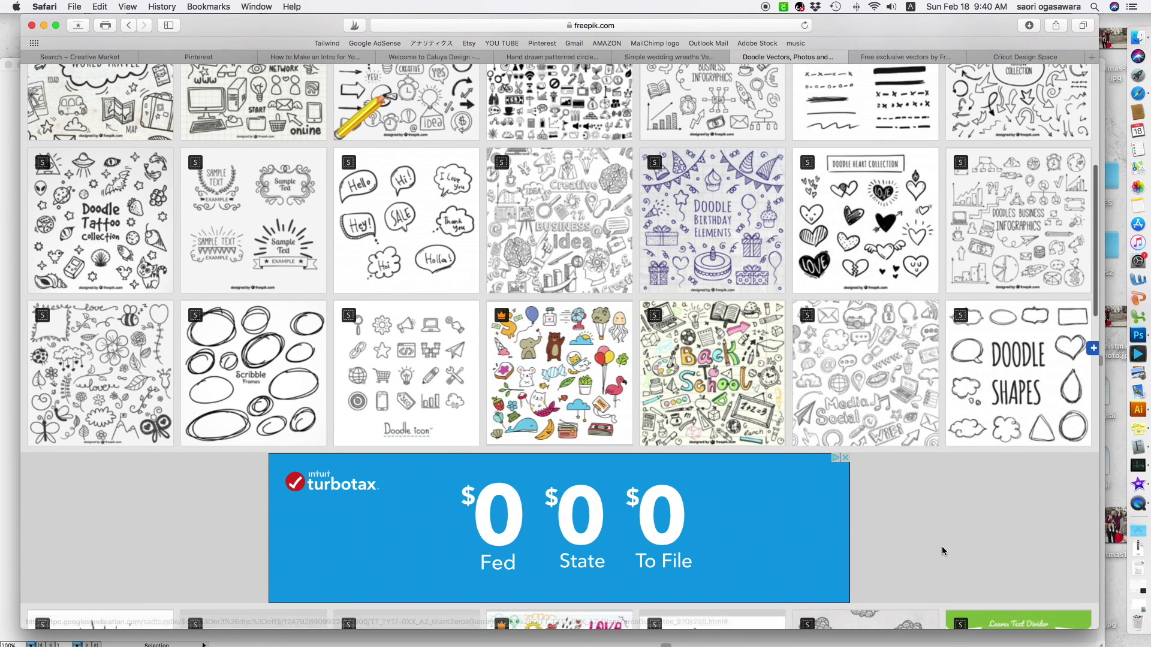
pyautogui.scroll(-3, 944, 509)
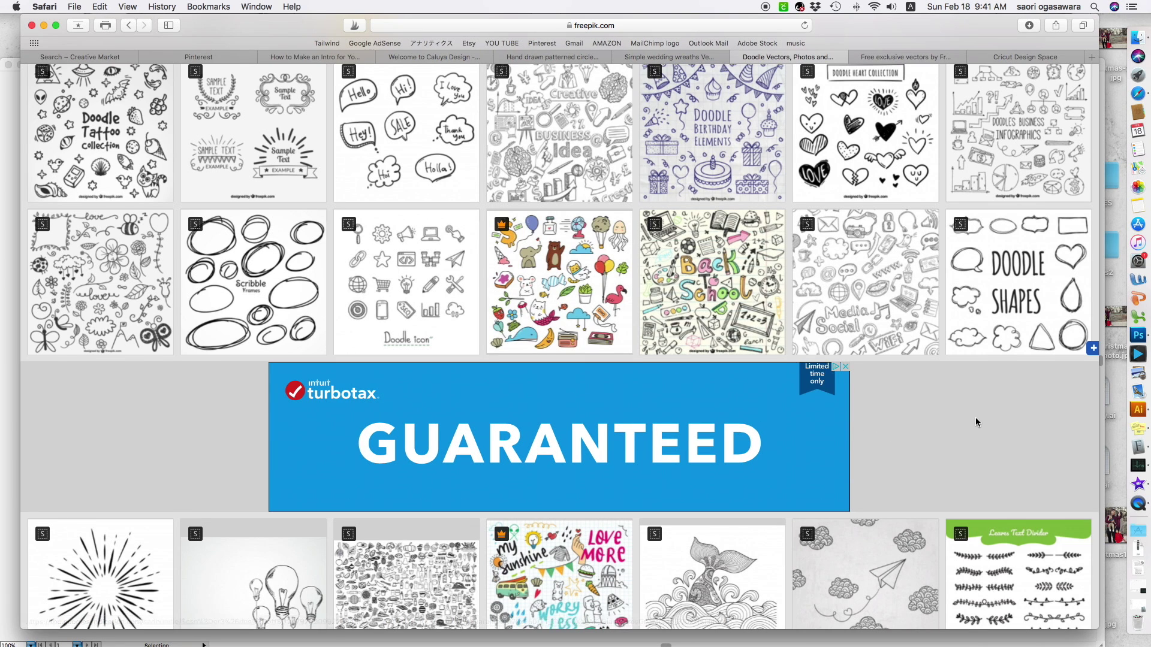
pyautogui.scroll(-6, 976, 417)
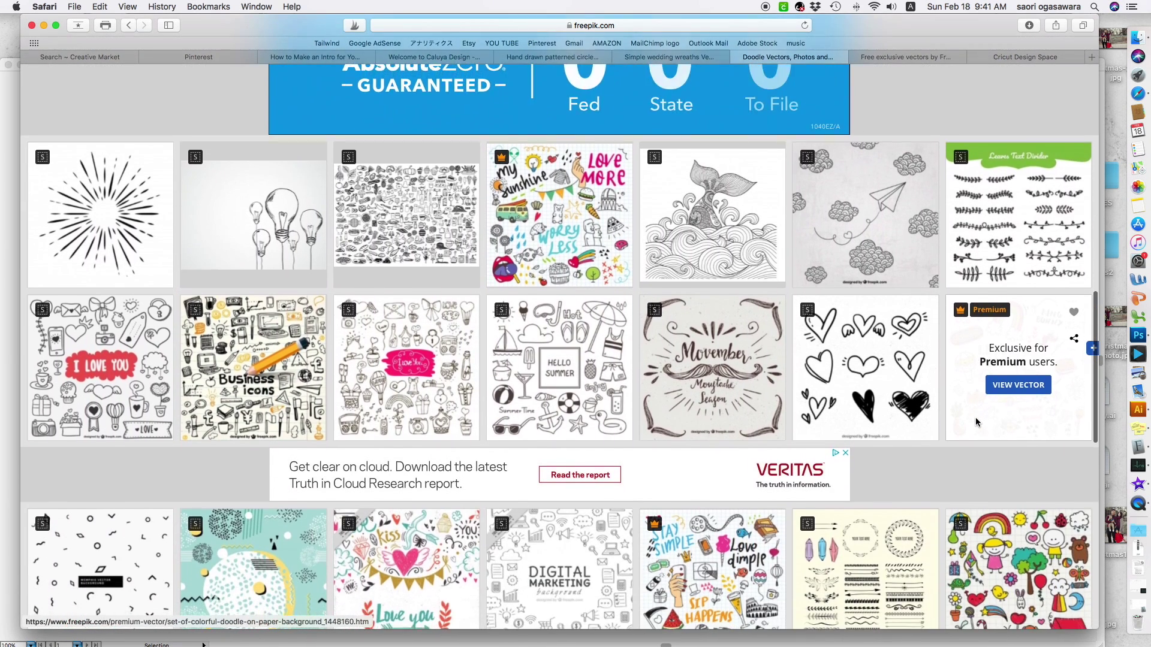
pyautogui.scroll(-2, 976, 417)
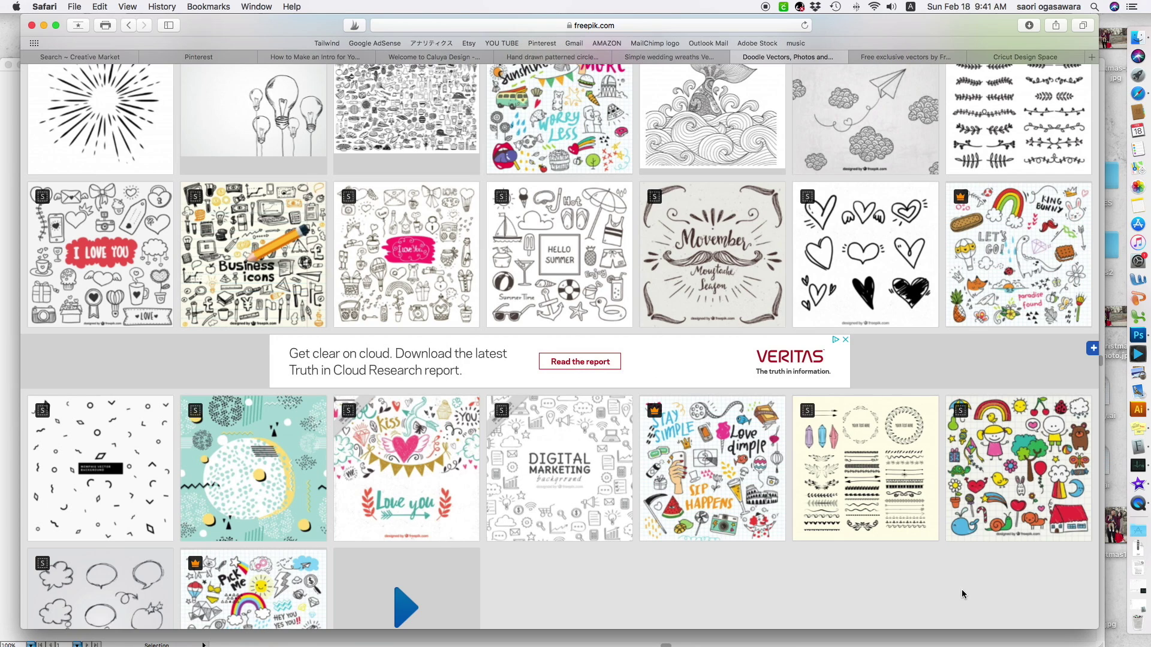
pyautogui.scroll(10, 964, 594)
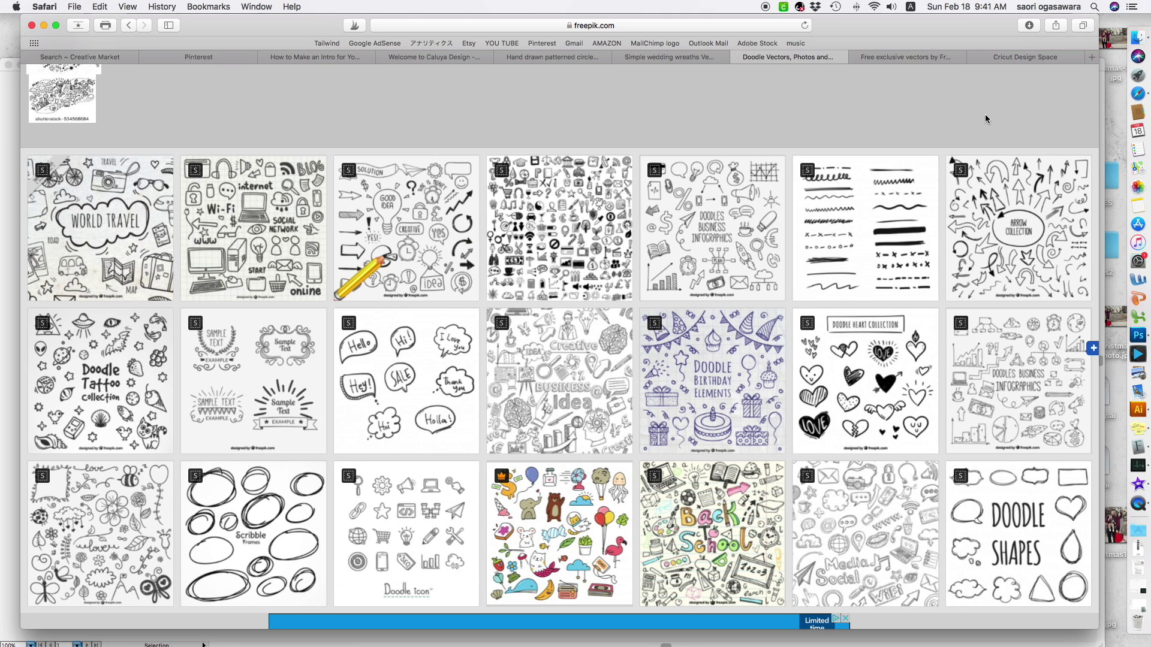
# Switch to Cricut Design Space and upload circle-cricut.svg from the Desktop, saving it under the image name circle-cricut.
pyautogui.click(1001, 58)
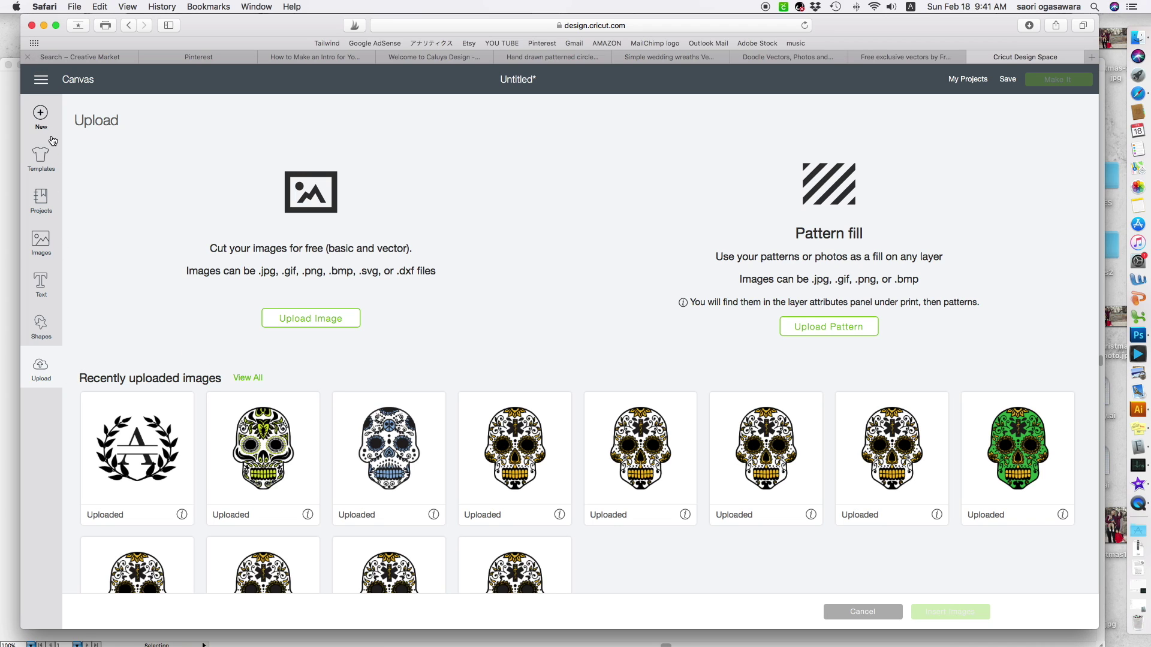
pyautogui.click(40, 372)
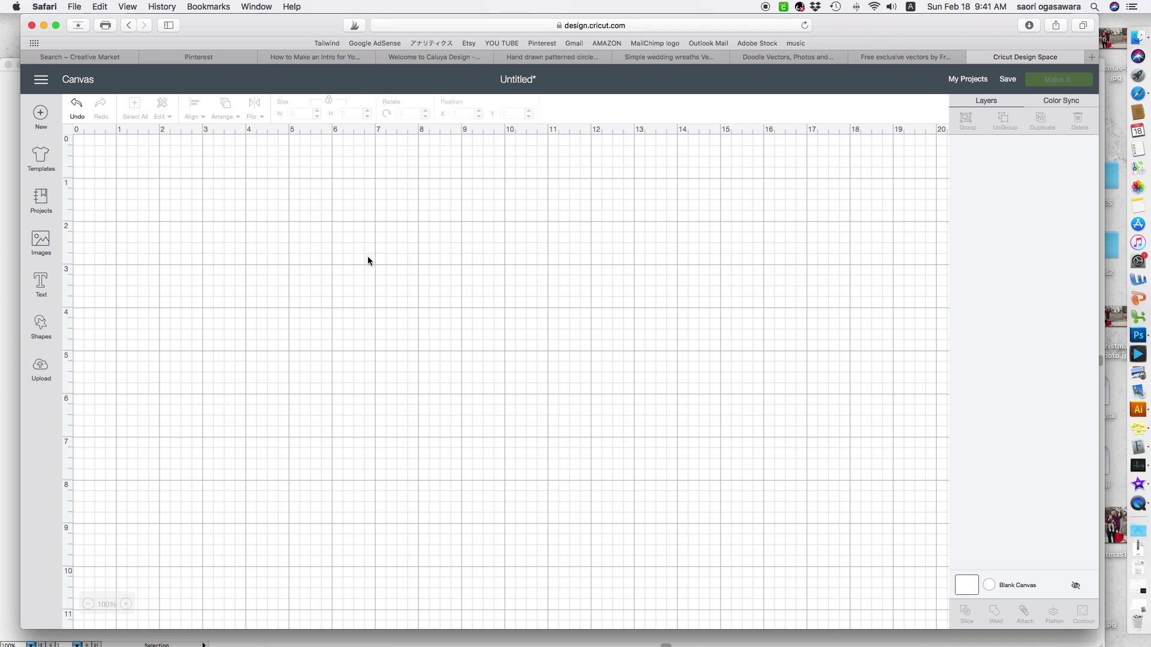
pyautogui.click(40, 368)
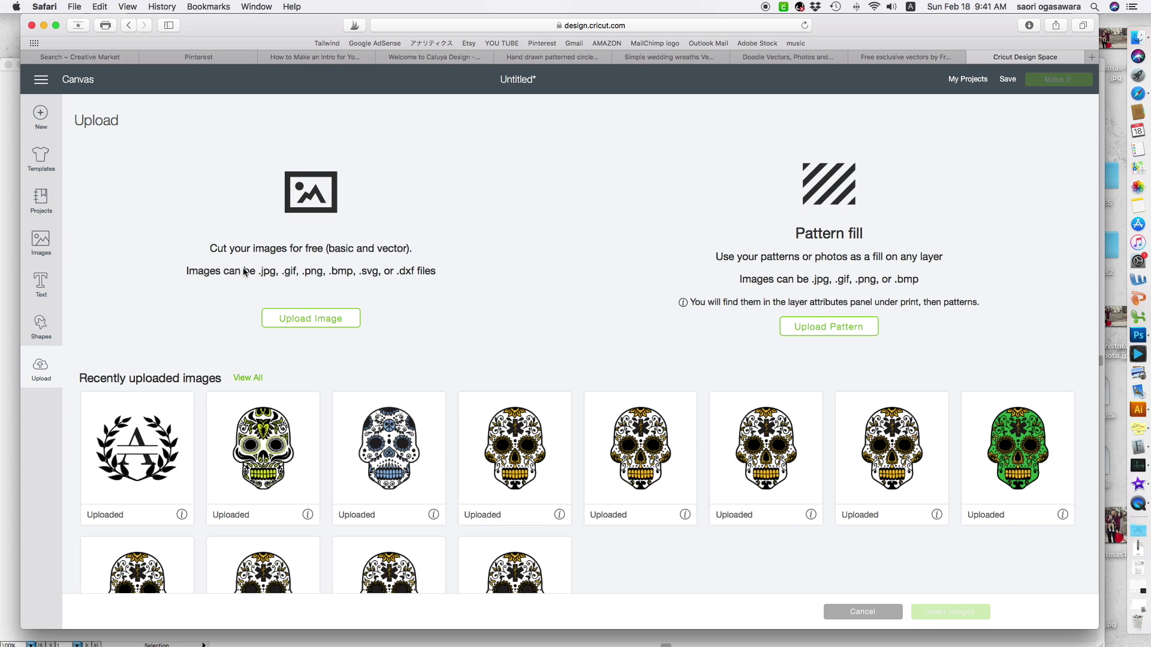
pyautogui.click(285, 319)
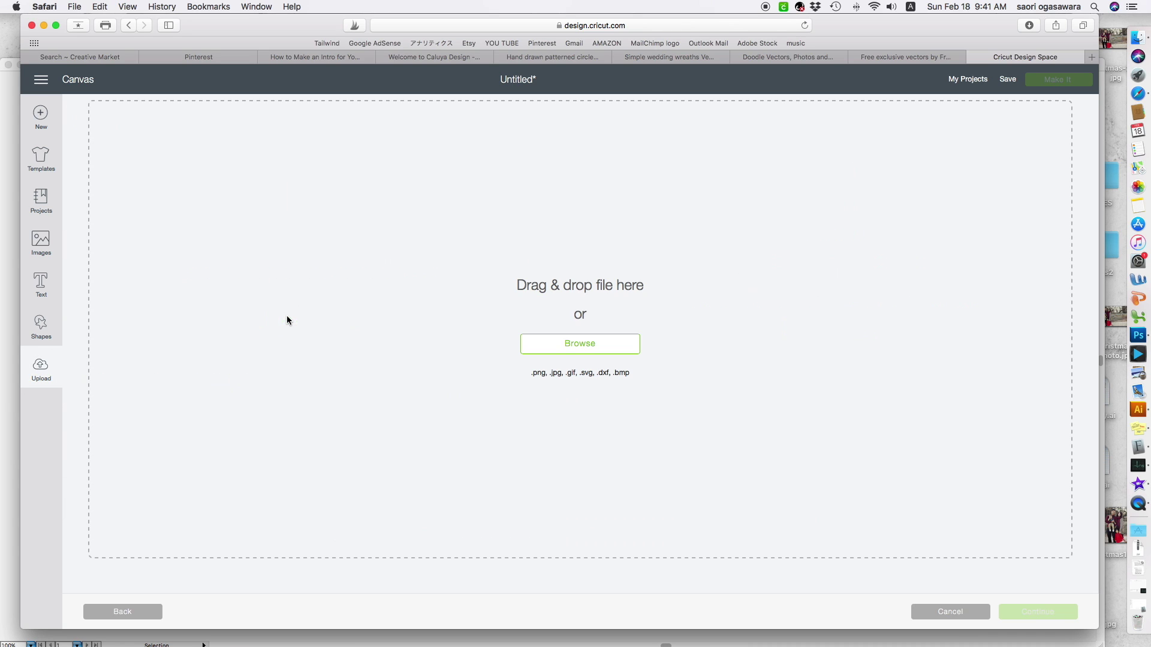
pyautogui.click(586, 346)
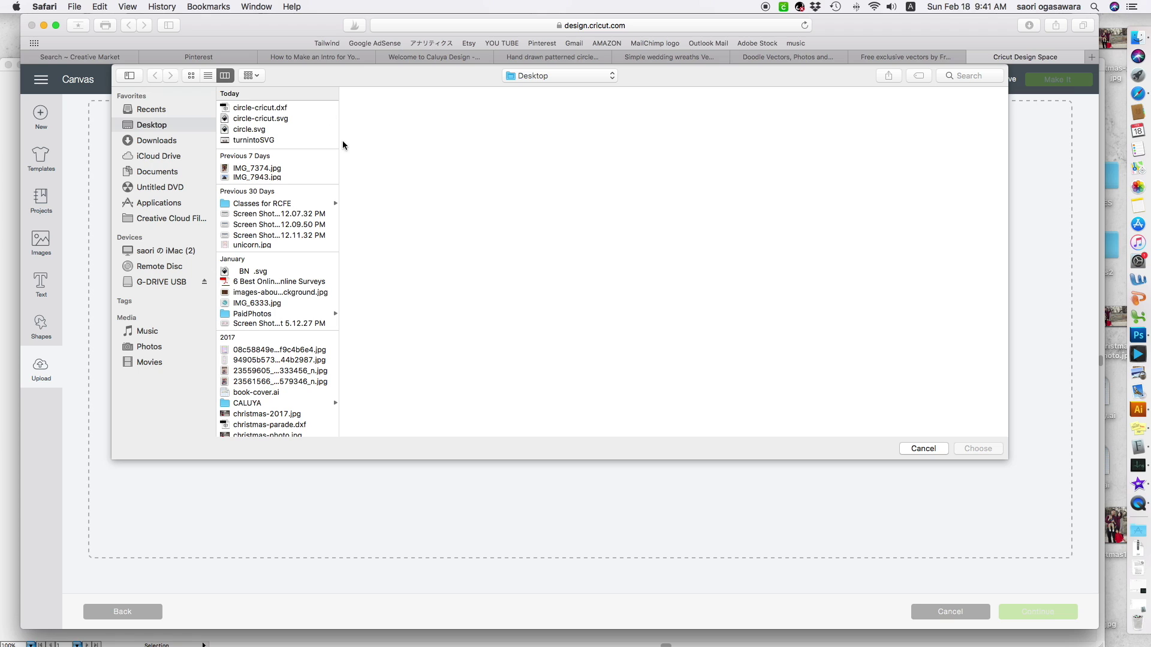
pyautogui.click(244, 120)
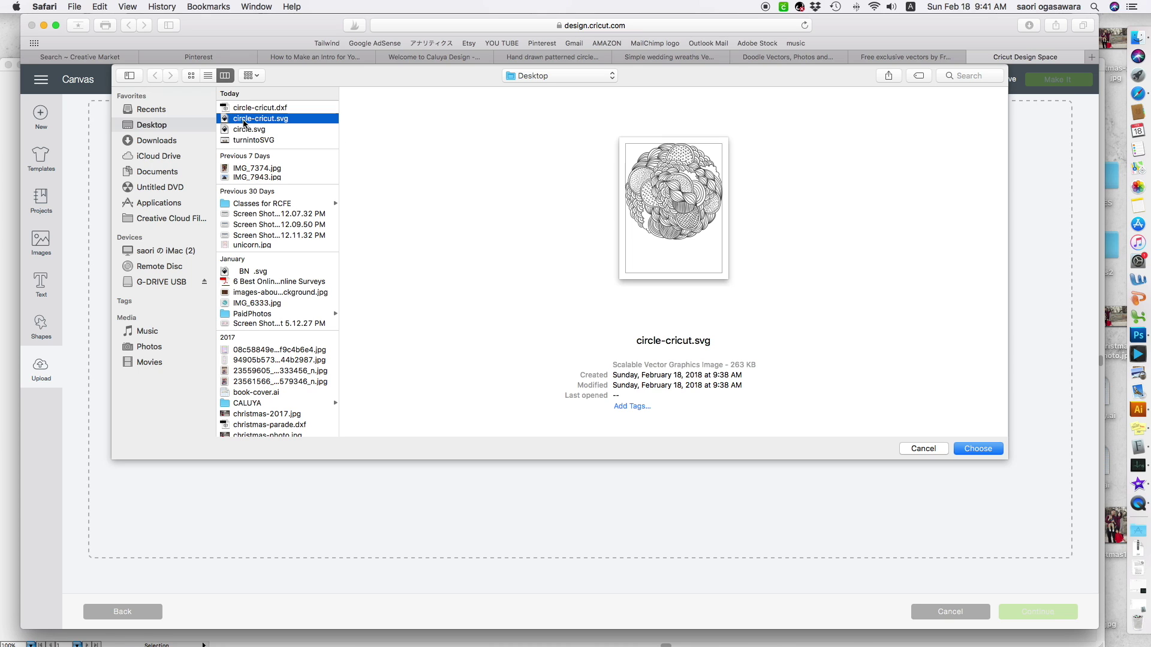
pyautogui.click(973, 450)
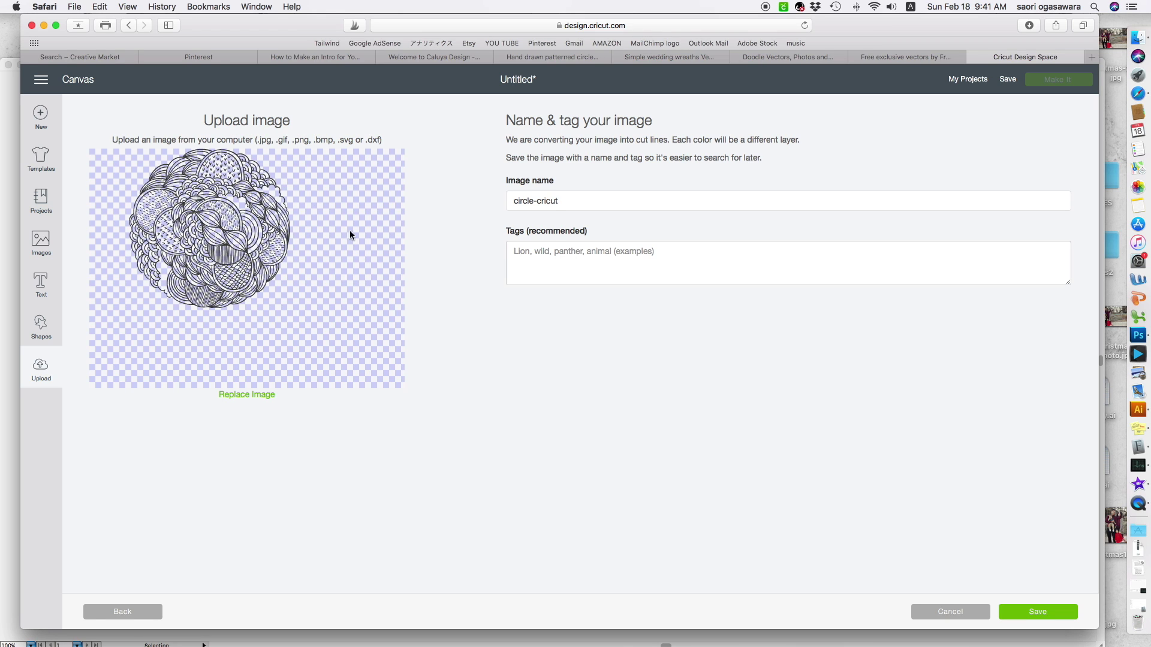
pyautogui.click(1055, 611)
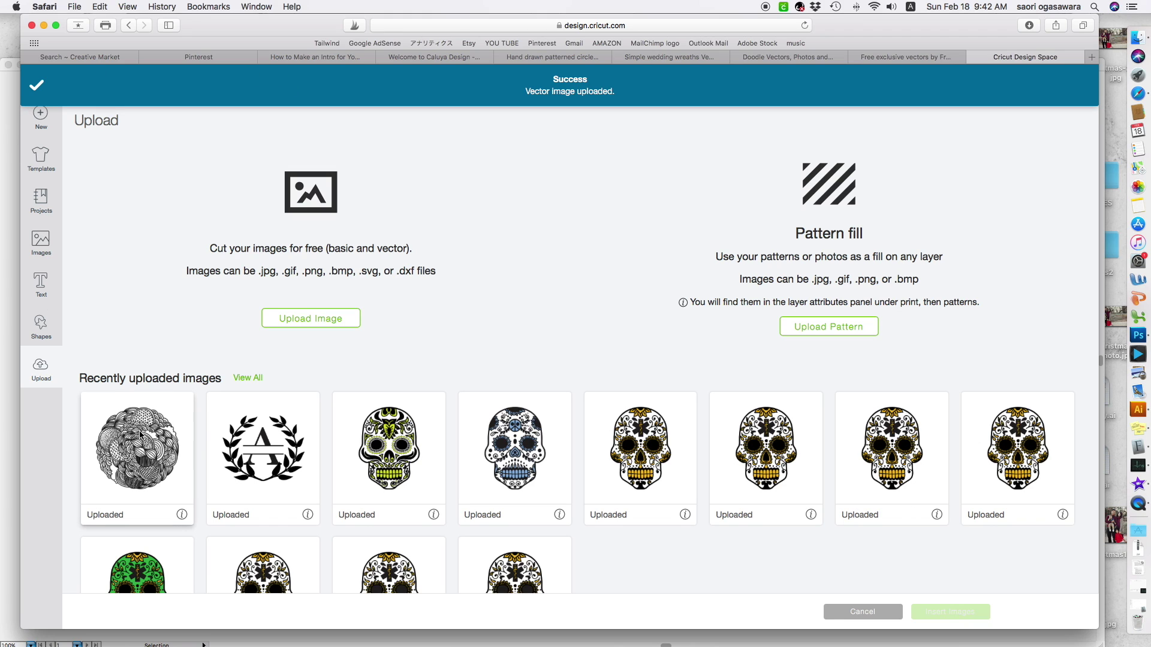
# Insert the uploaded circle-cricut image onto the canvas and enlarge it proportionally to about 8.5 inches wide.
pyautogui.click(139, 434)
pyautogui.click(962, 612)
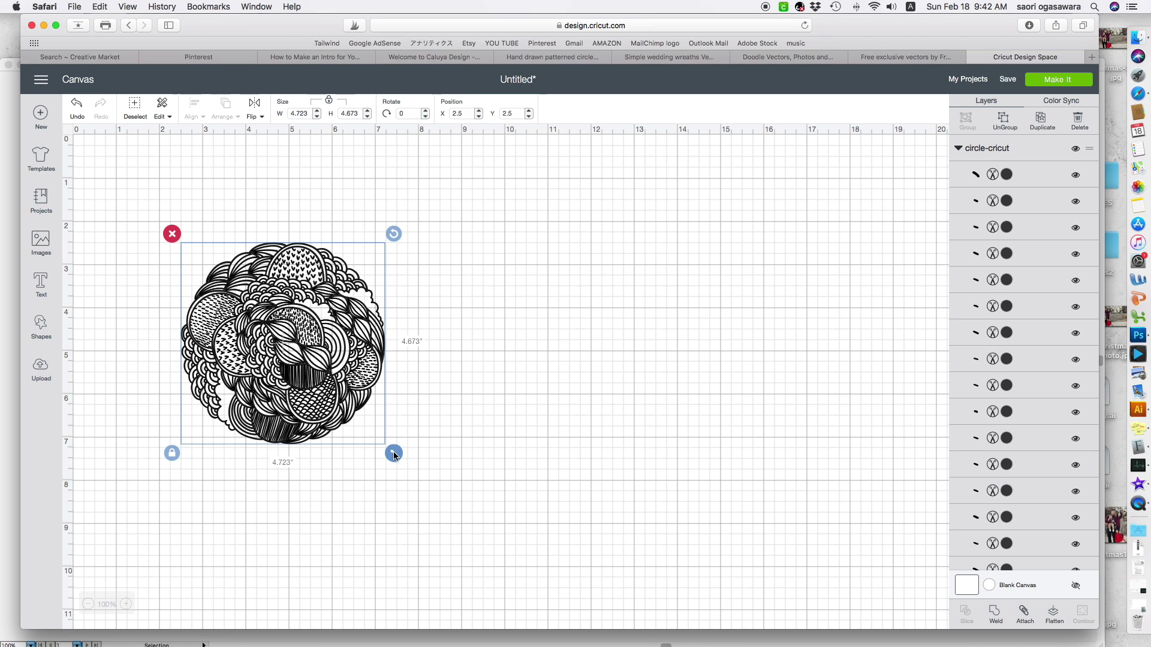
pyautogui.moveTo(394, 456); pyautogui.dragTo(561, 590)
pyautogui.click(683, 538)
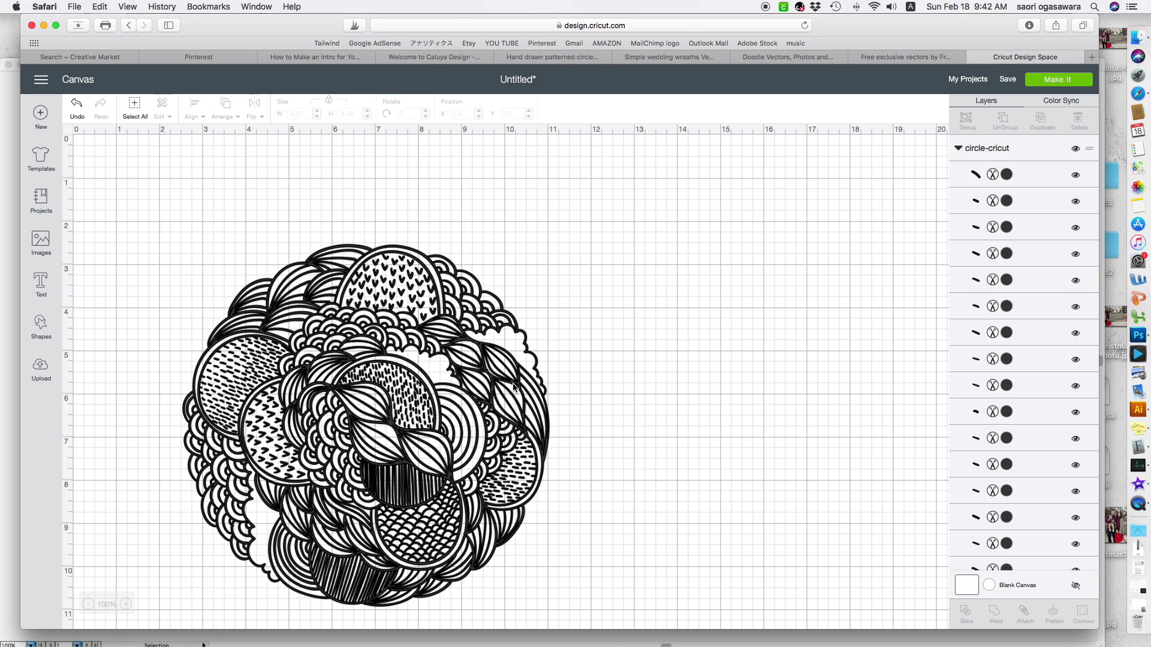
# Move the enlarged circle artwork closer to the canvas's upper-left corner and leave it deselected.
pyautogui.moveTo(513, 387); pyautogui.dragTo(476, 309)
pyautogui.click(645, 342)
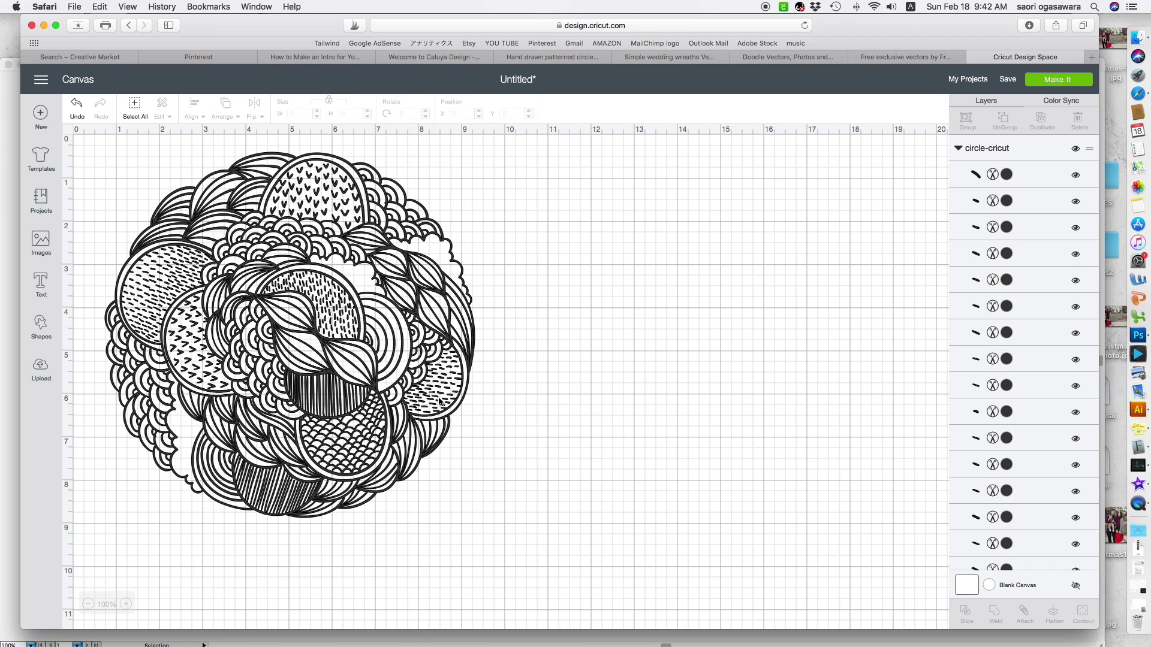
pyautogui.click(415, 314)
pyautogui.click(637, 324)
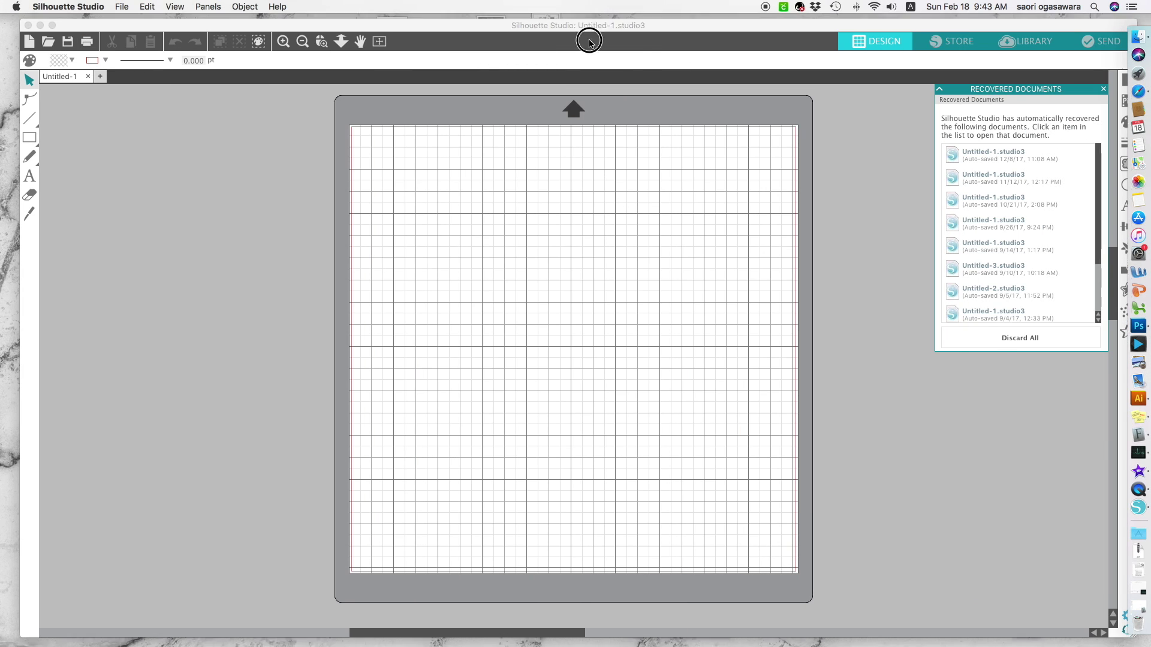
# Bring the patterned circle cut file into the blank Silhouette Studio document and position it near the middle of the mat.
pyautogui.moveTo(591, 42); pyautogui.dragTo(584, 213)
pyautogui.moveTo(508, 180); pyautogui.dragTo(513, 542)
pyautogui.moveTo(670, 207); pyautogui.dragTo(665, 64)
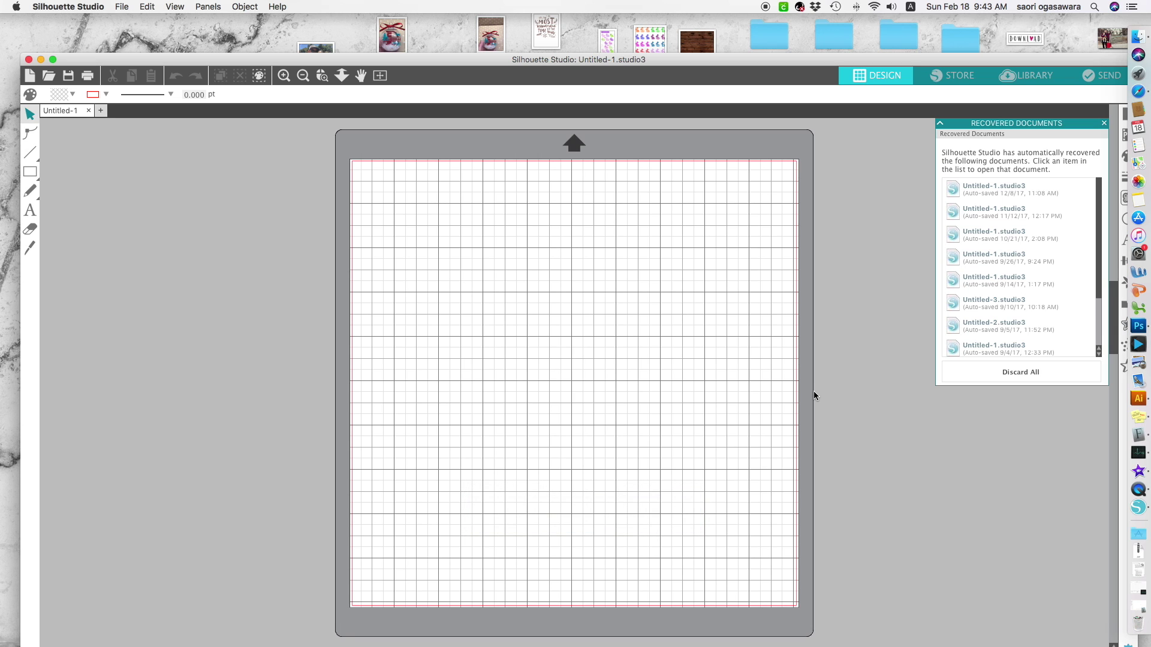
pyautogui.moveTo(548, 324)
pyautogui.mouseDown()
pyautogui.moveTo(588, 326)
pyautogui.moveTo(596, 298)
pyautogui.mouseUp()
pyautogui.click(737, 193)
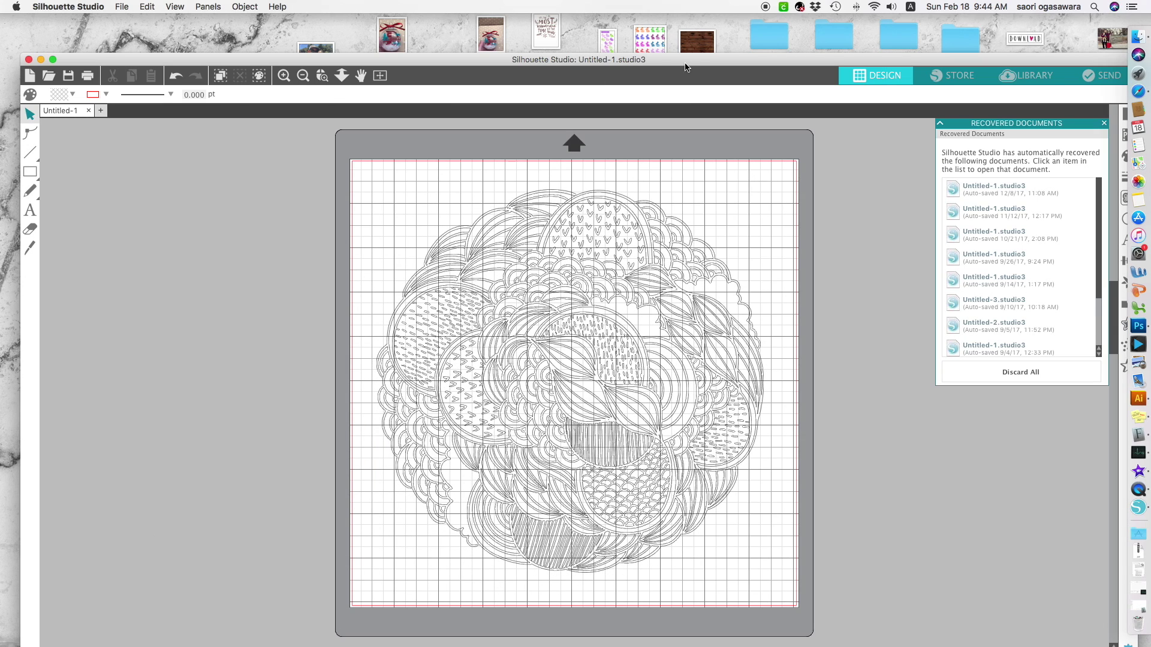
pyautogui.moveTo(687, 57); pyautogui.dragTo(676, 30)
# Compare the artwork with the Cricut Design Space canvas, and open the fill color options back in Silhouette Studio.
pyautogui.hotkey('ctrl', 'Left')
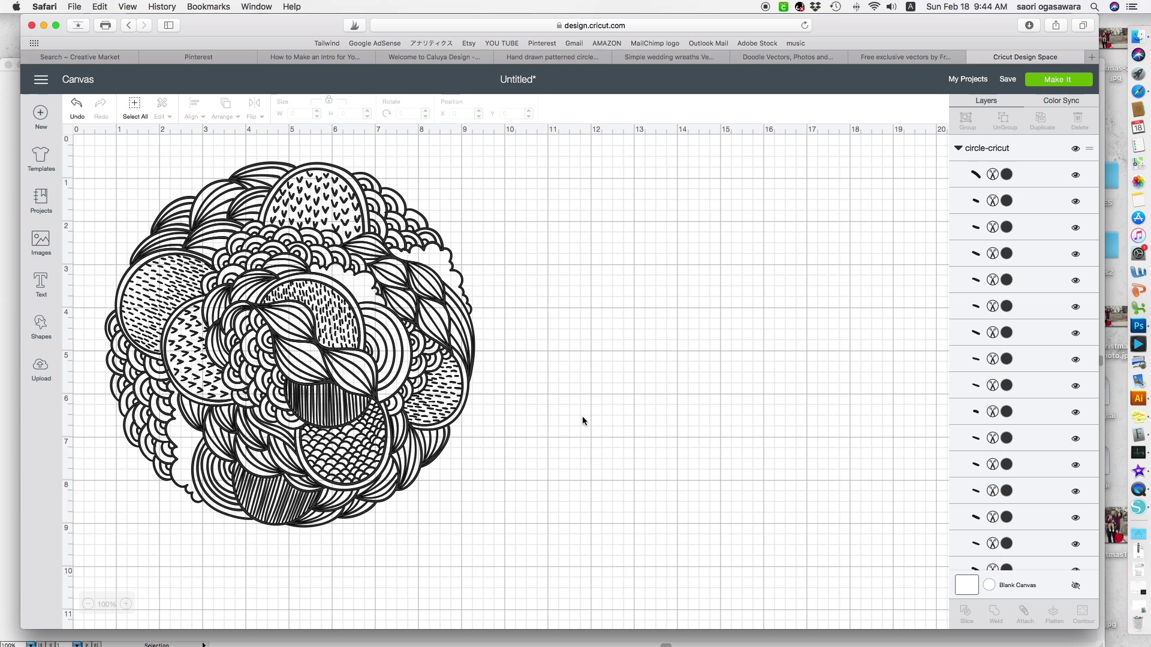
pyautogui.hotkey('ctrl', 'Right')
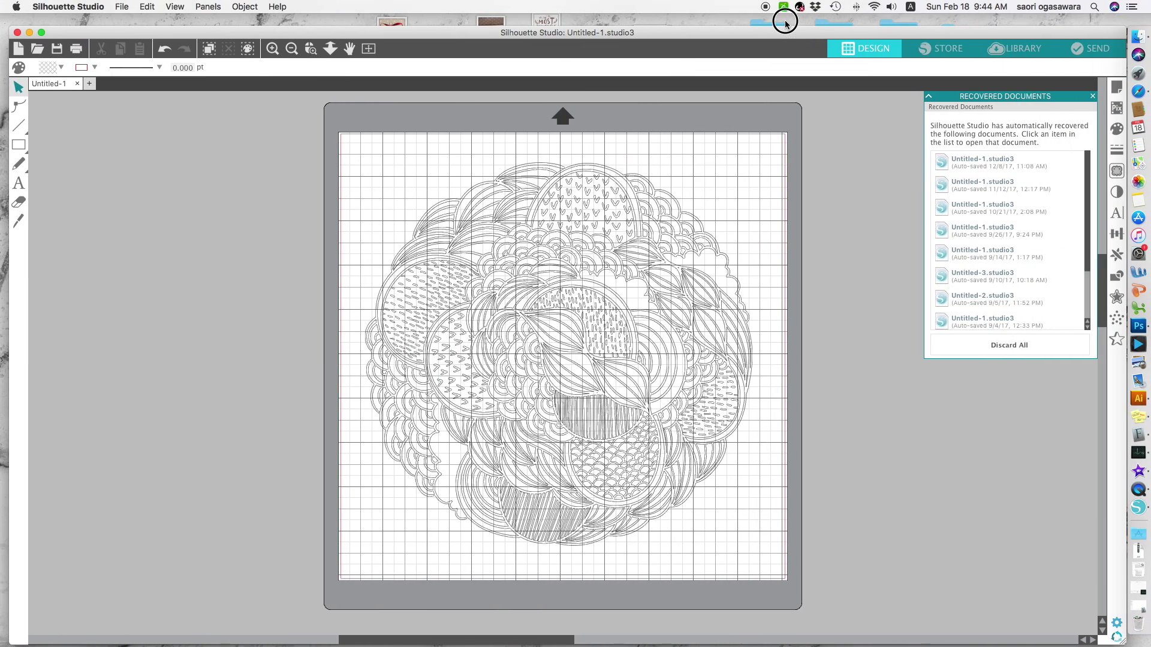
pyautogui.click(1070, 25)
pyautogui.click(817, 267)
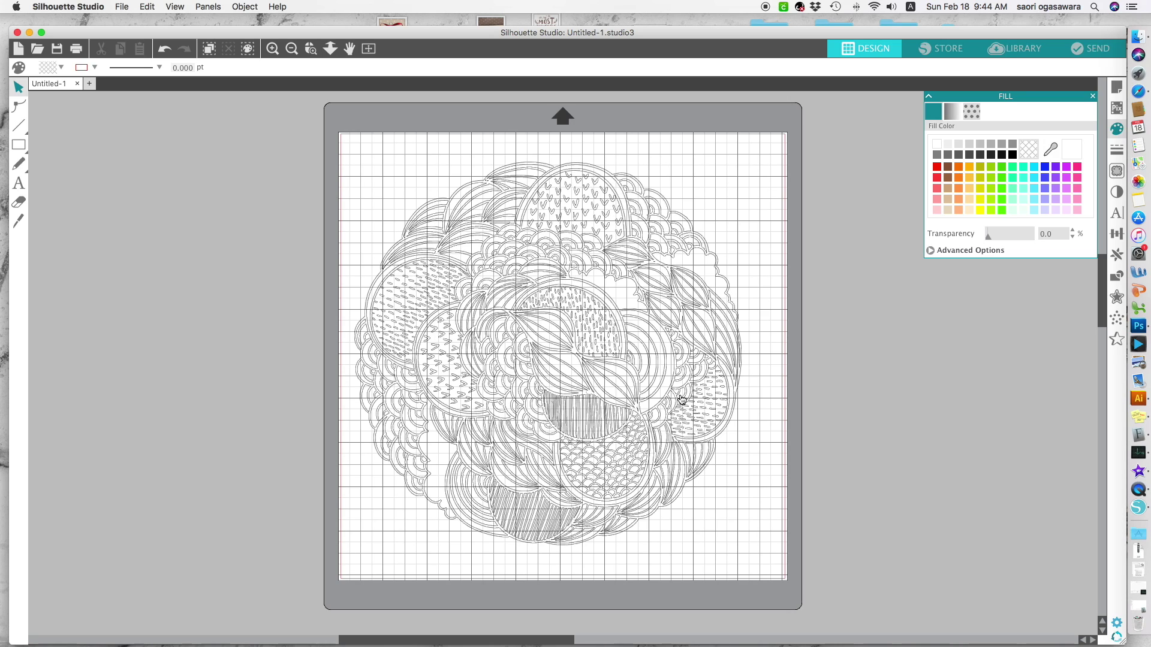
# Ungroup the patterned circle artwork and open the Send view to preview its cut lines.
pyautogui.click(612, 343)
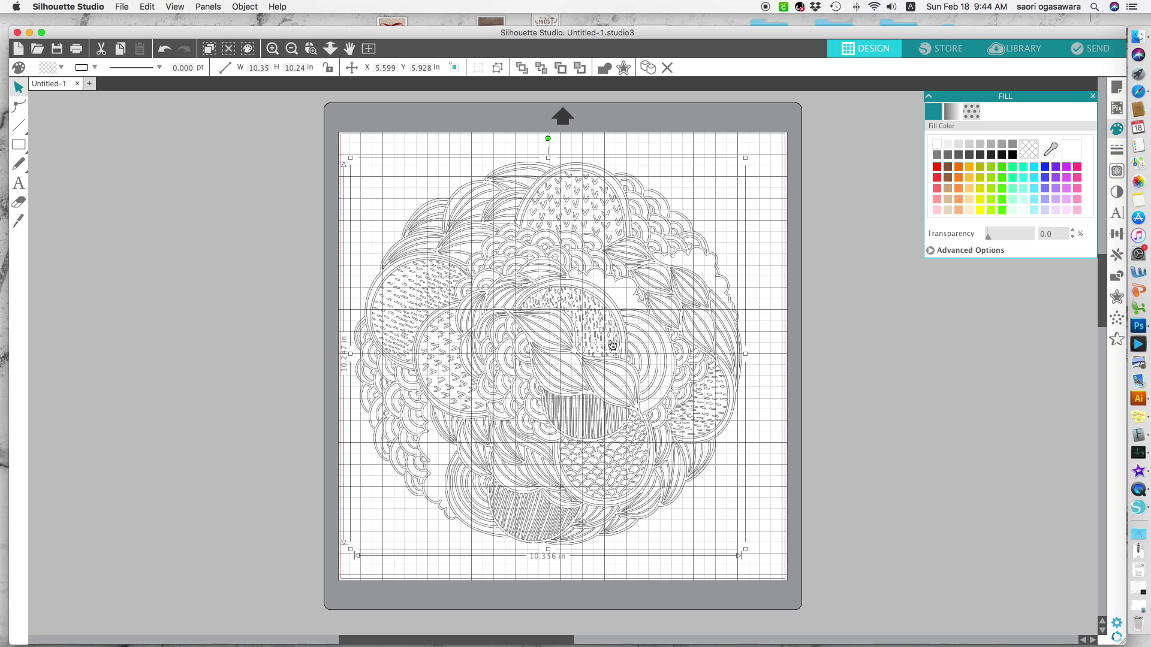
pyautogui.rightClick(611, 342)
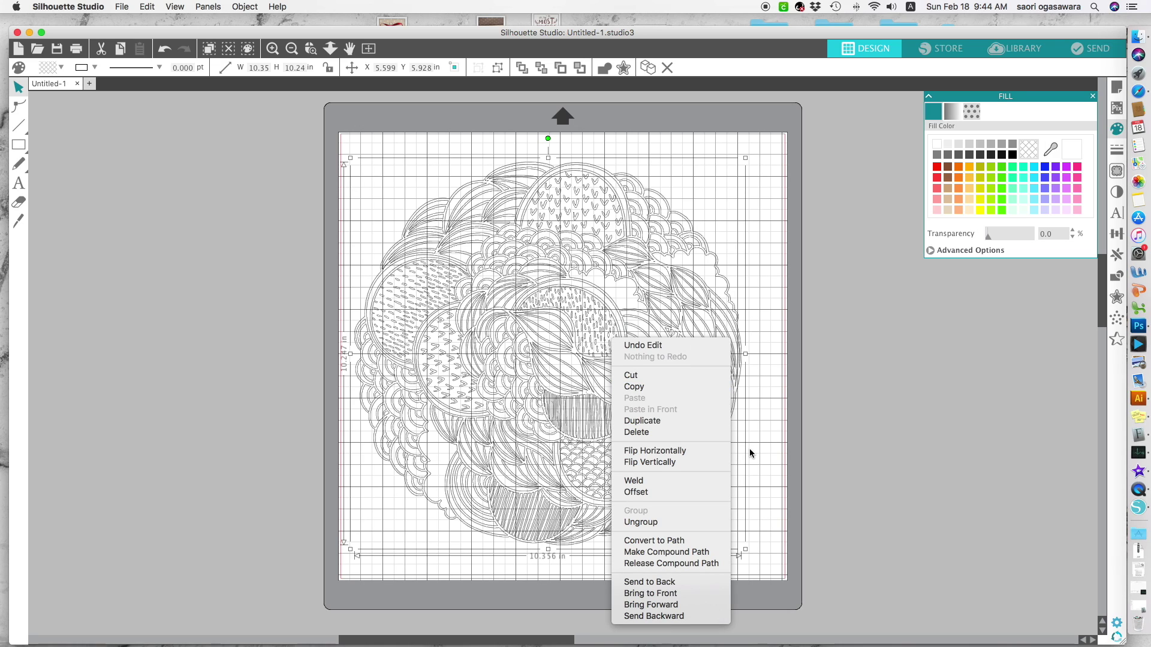
pyautogui.click(705, 522)
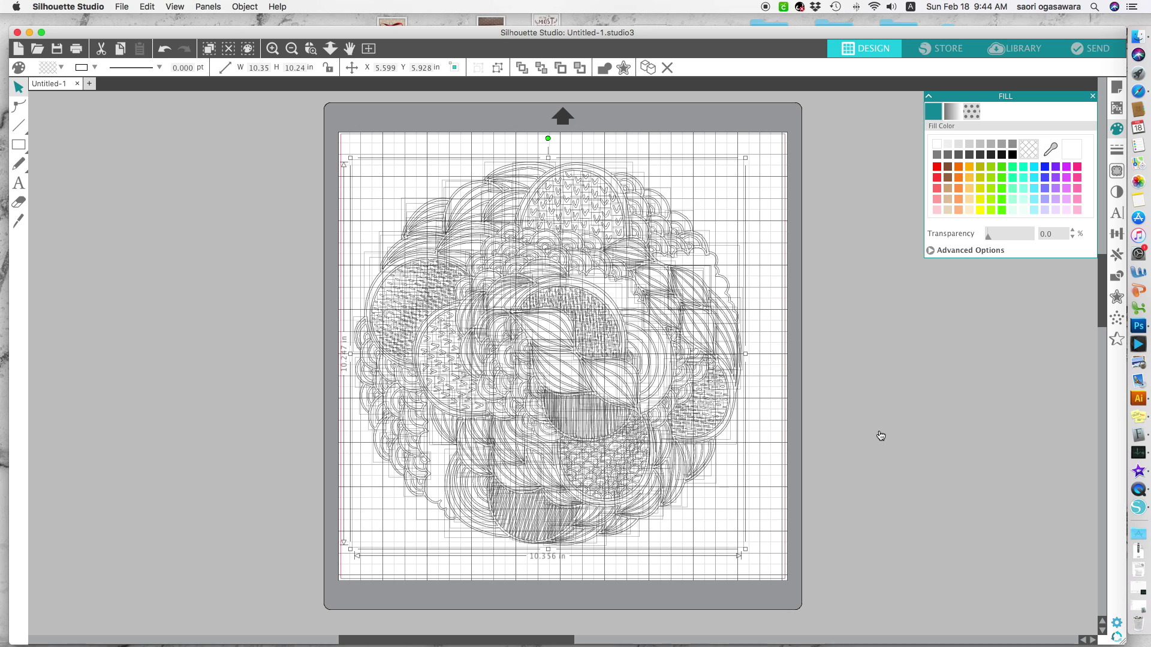
pyautogui.click(879, 430)
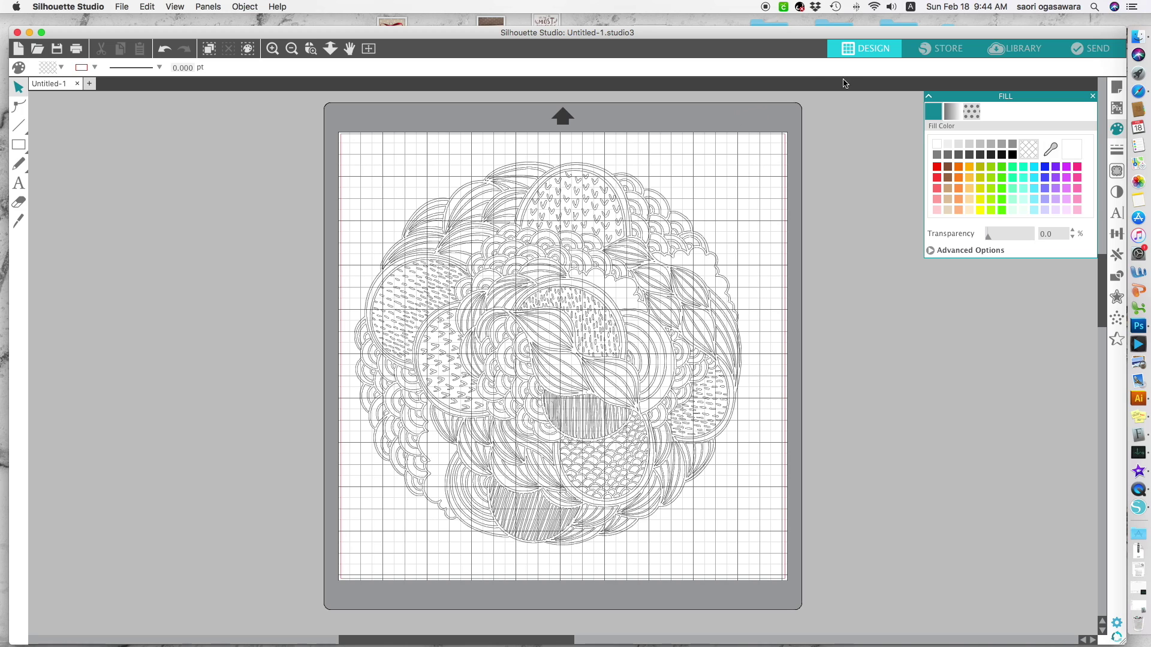
pyautogui.click(1086, 51)
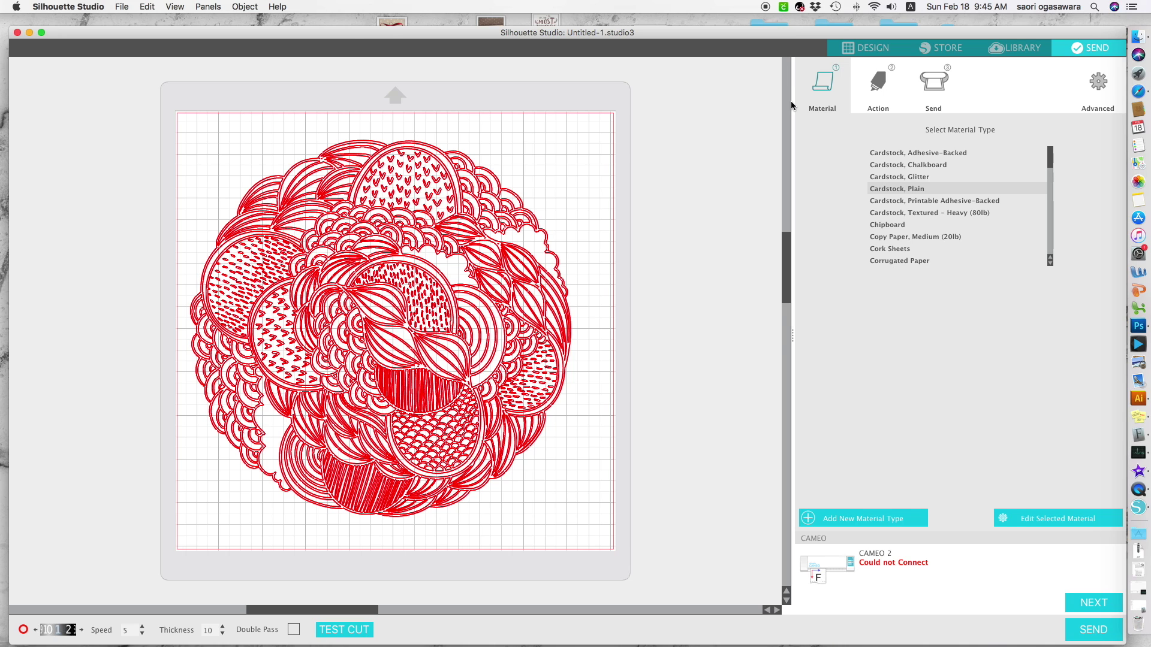
# Return from Silhouette Studio to the Freepik doodle search results in Safari.
pyautogui.hotkey('ctrl', 'Left')
pyautogui.hotkey('ctrl', 'Left')
pyautogui.hotkey('ctrl', 'Right')
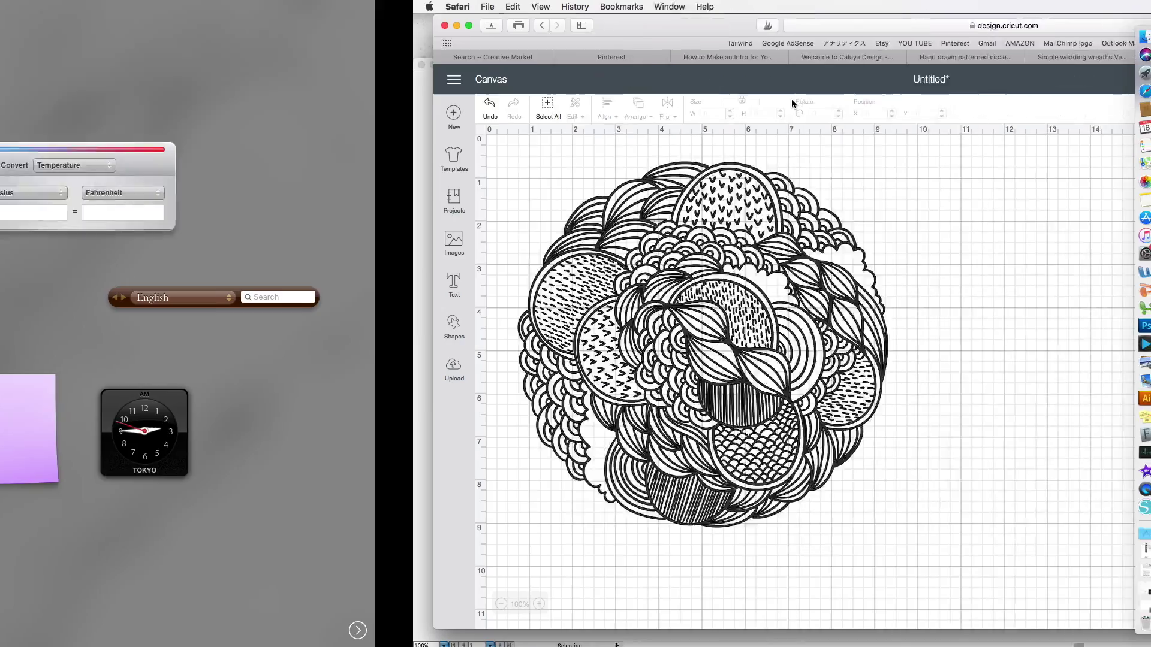
pyautogui.hotkey('ctrl', 'Up')
pyautogui.click(408, 329)
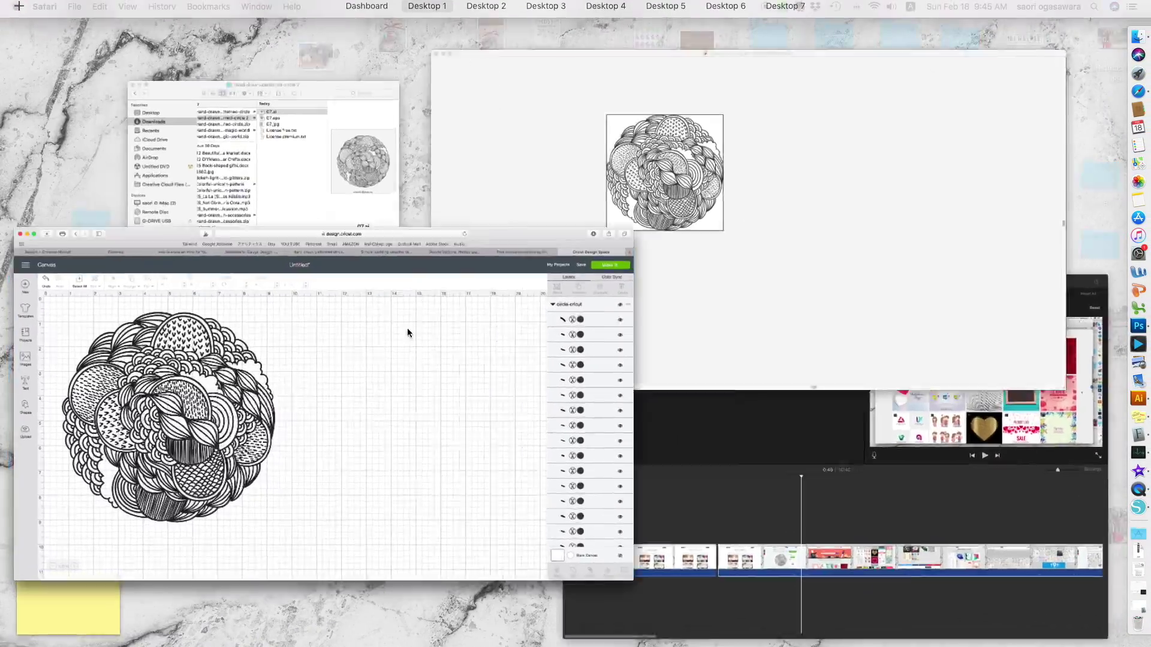
pyautogui.click(884, 59)
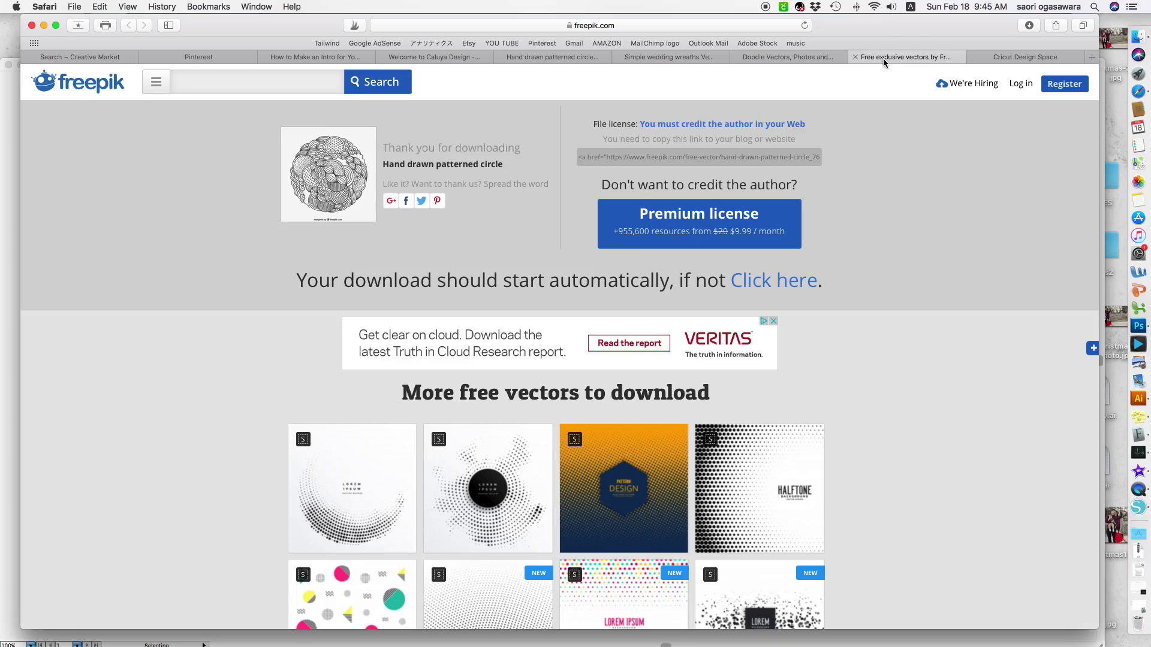
pyautogui.click(793, 60)
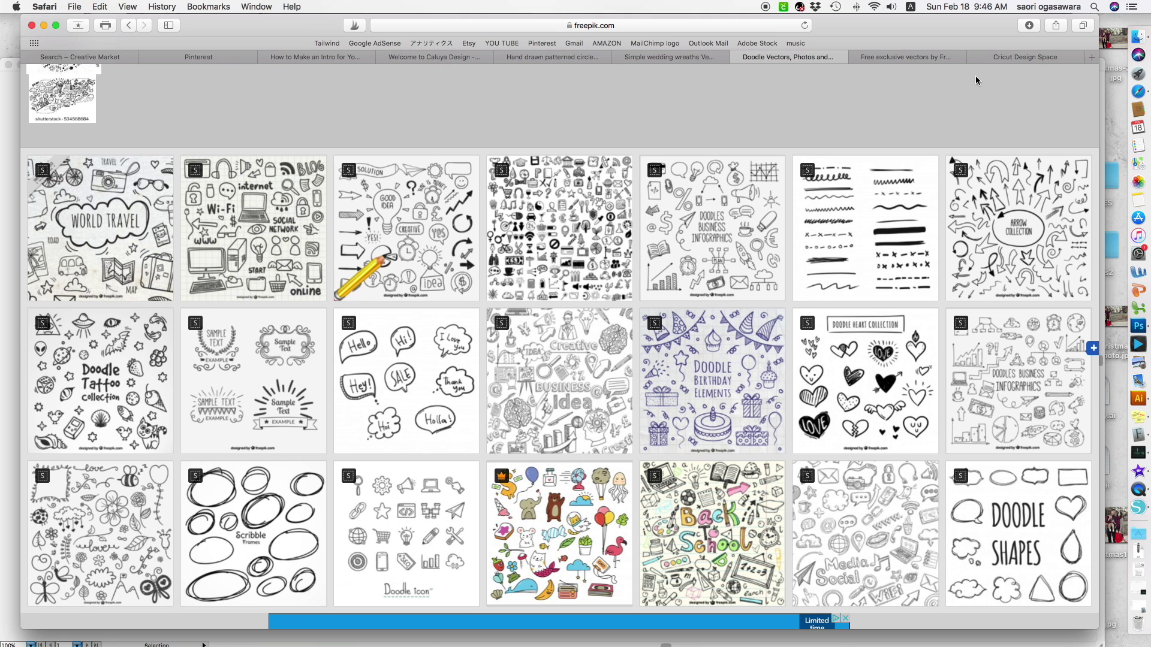
# Look through the first page of Freepik doodle results and open the second page.
pyautogui.scroll(5, 980, 79)
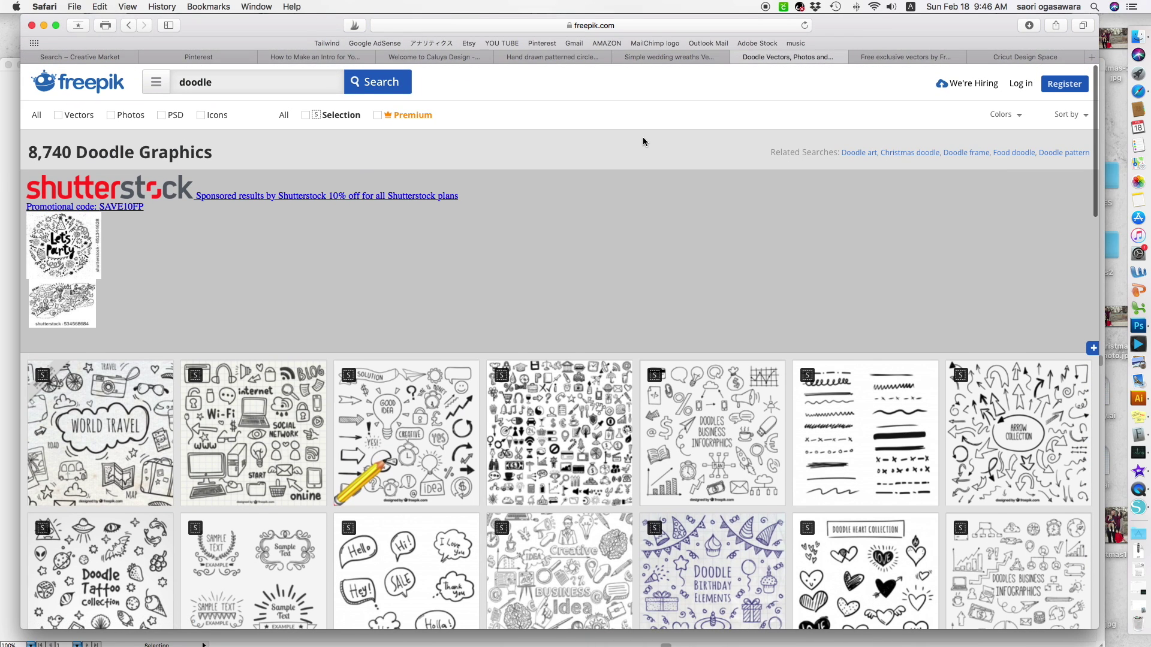
pyautogui.scroll(-5, 869, 269)
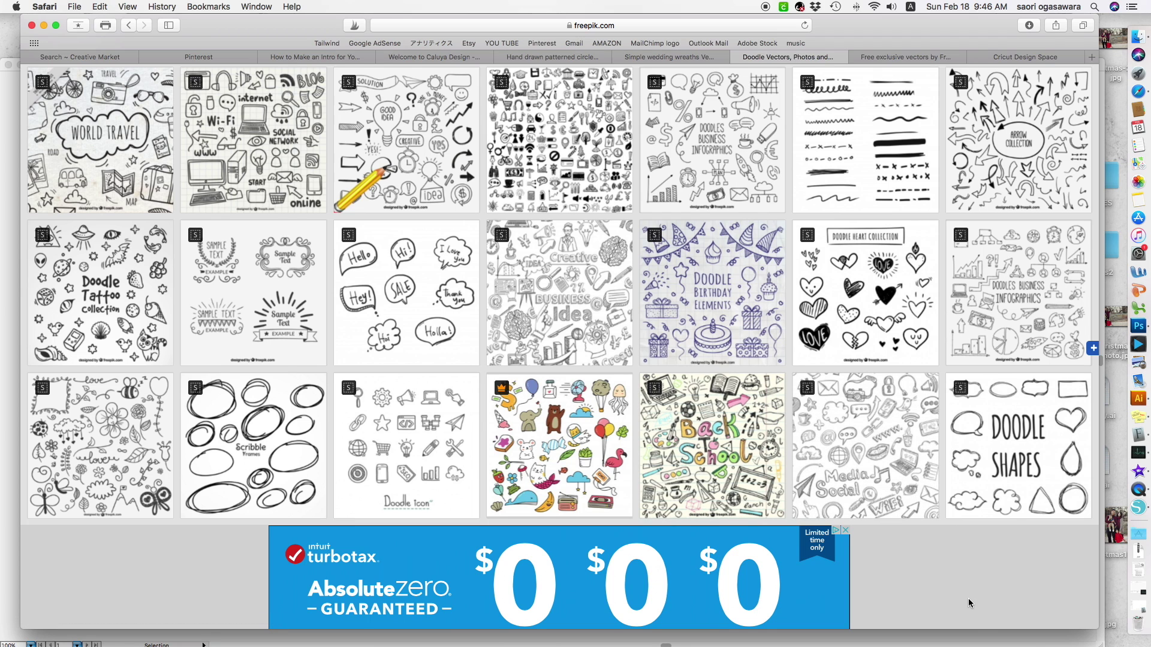
pyautogui.scroll(-15, 971, 603)
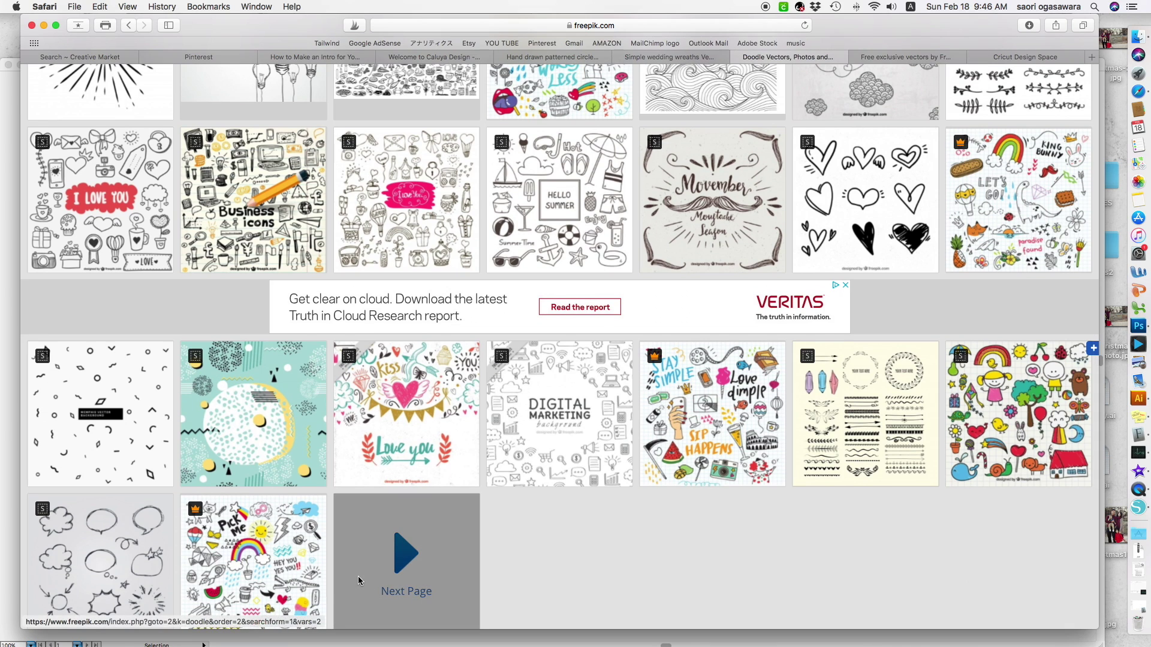
pyautogui.click(387, 560)
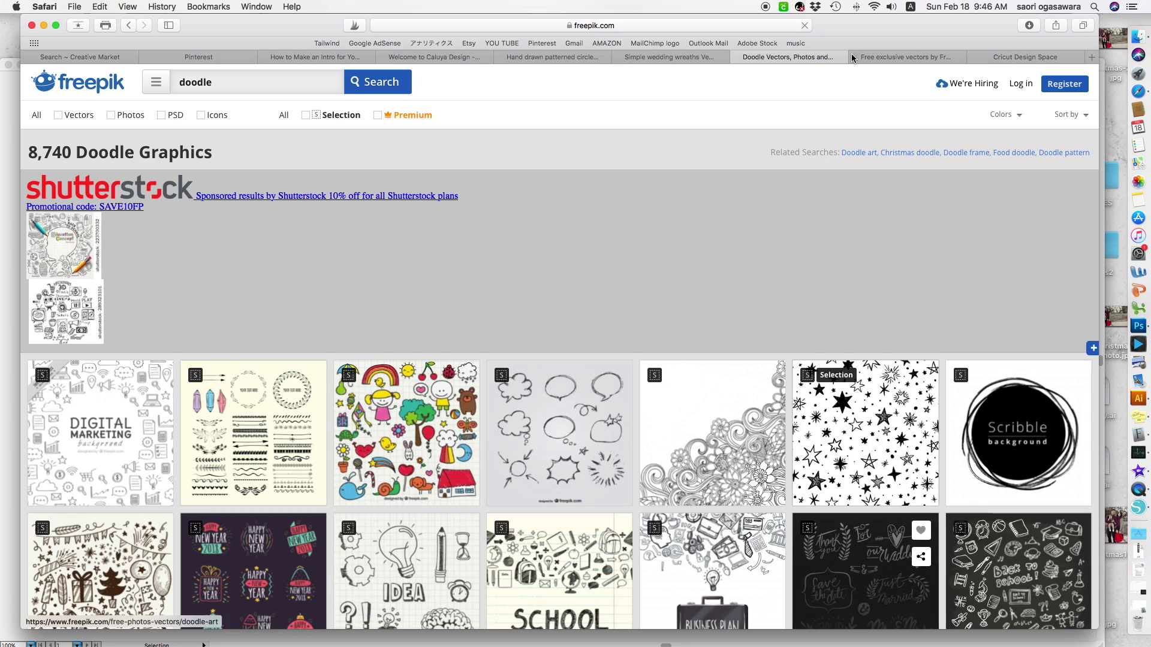
# Look through the second page of Freepik doodle results for more artwork suitable for cut files.
pyautogui.scroll(-4, 831, 187)
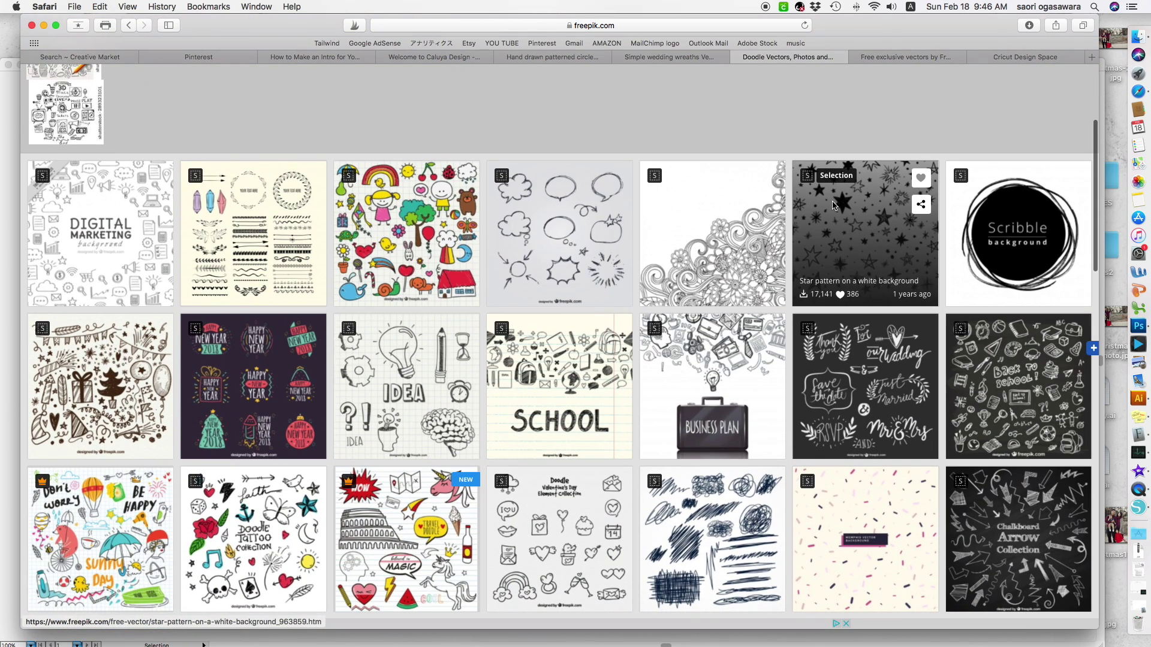
pyautogui.scroll(-2, 833, 205)
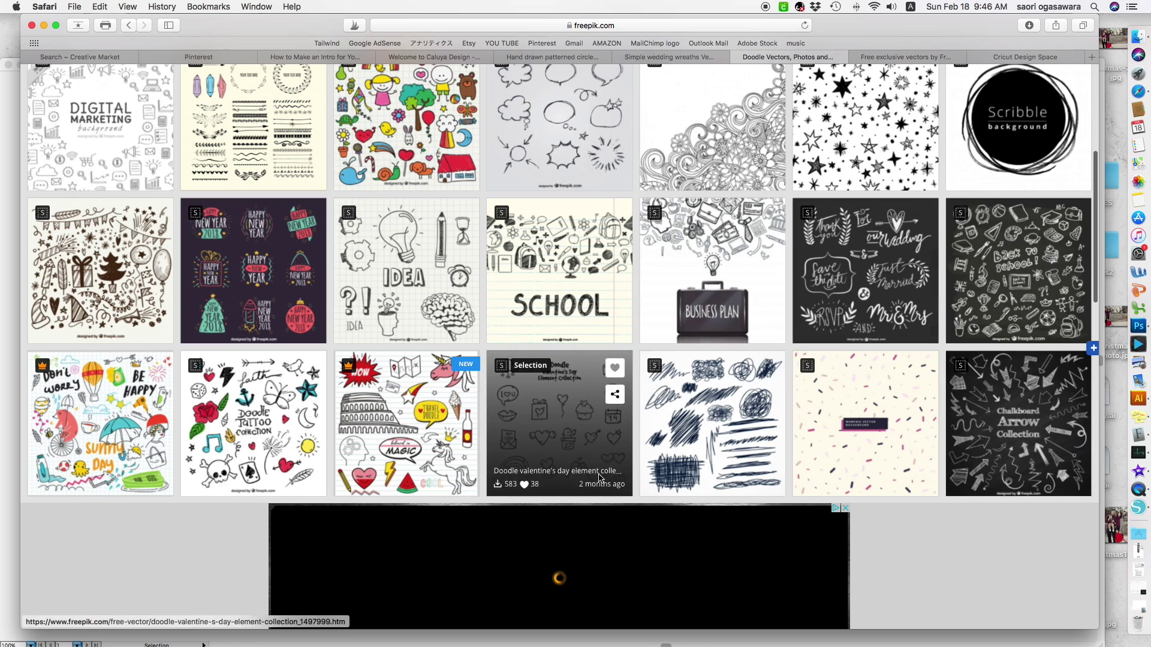
pyautogui.scroll(-7, 988, 542)
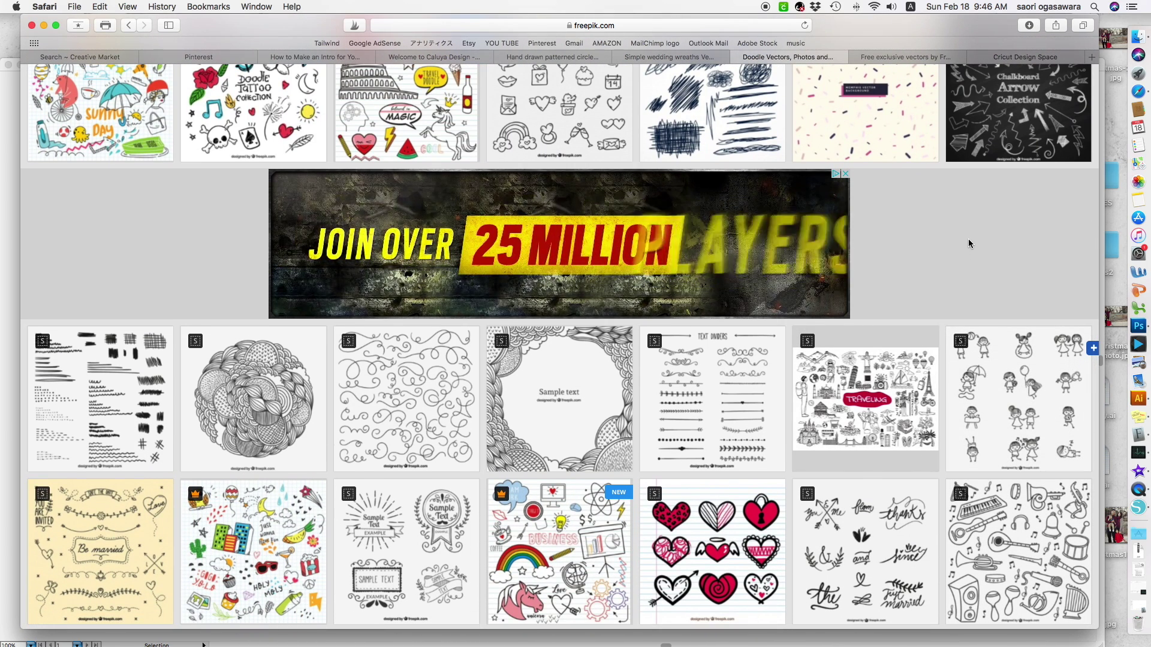
pyautogui.scroll(-3, 969, 244)
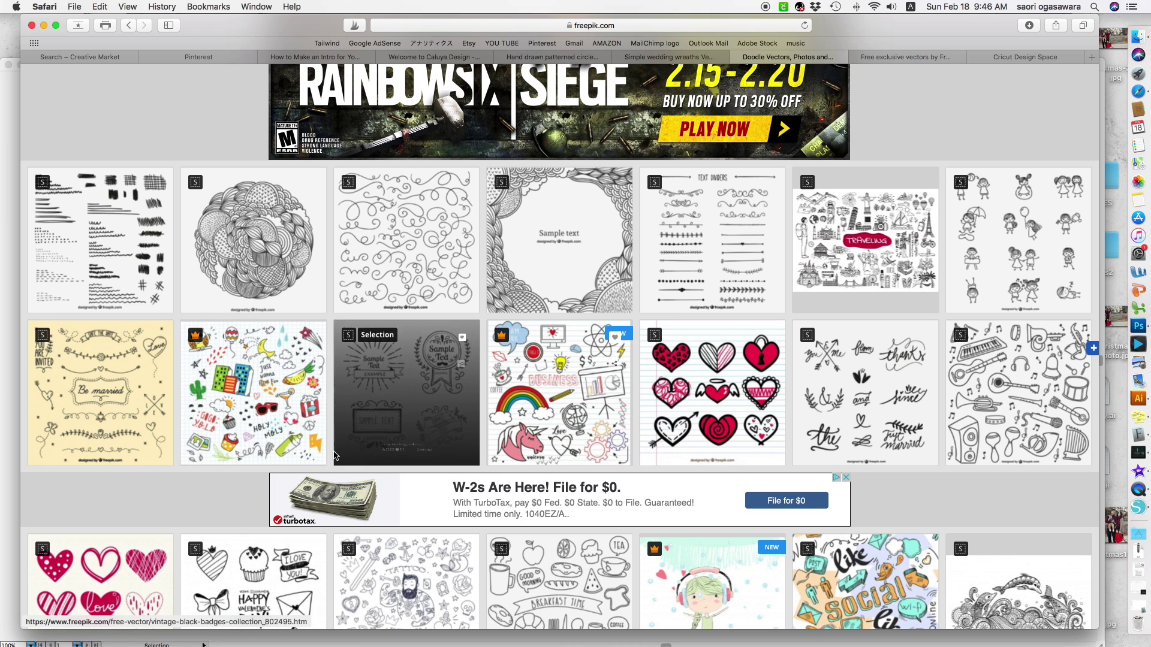
pyautogui.scroll(-1, 222, 476)
pyautogui.scroll(-10, 222, 475)
pyautogui.scroll(2, 753, 393)
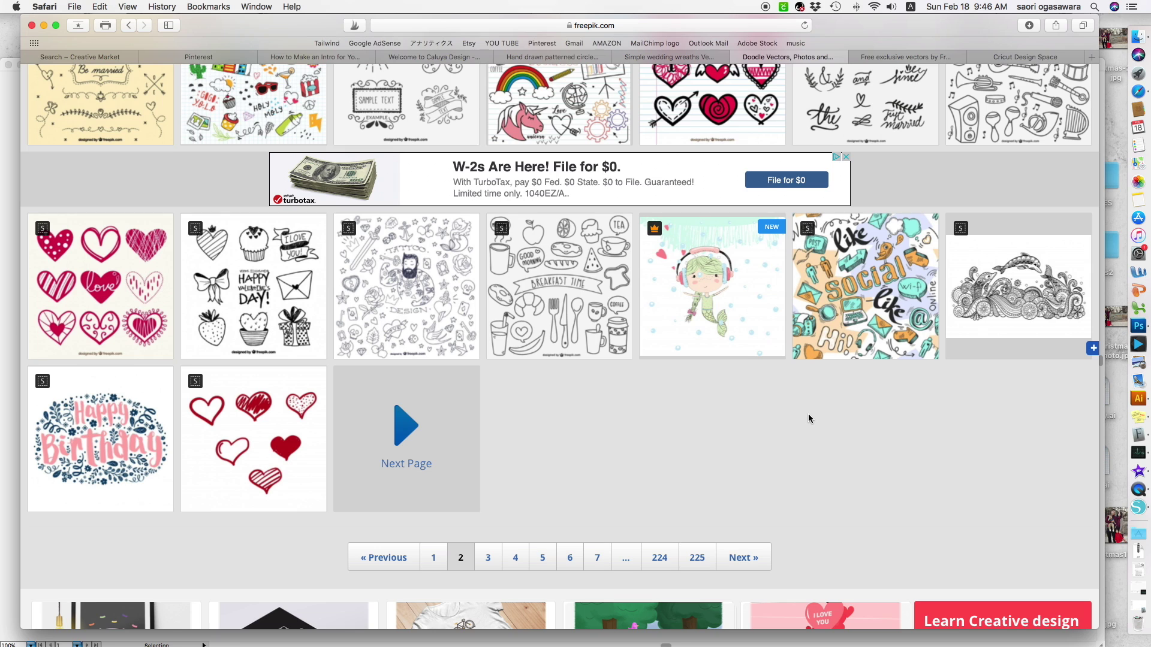
pyautogui.scroll(2, 804, 422)
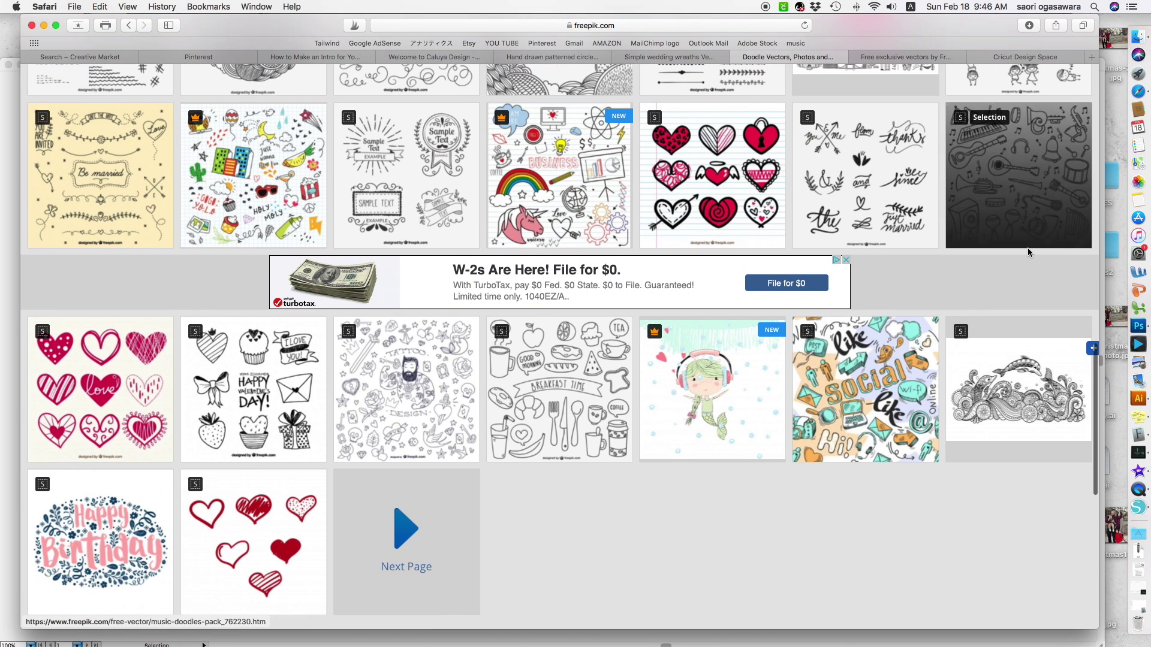